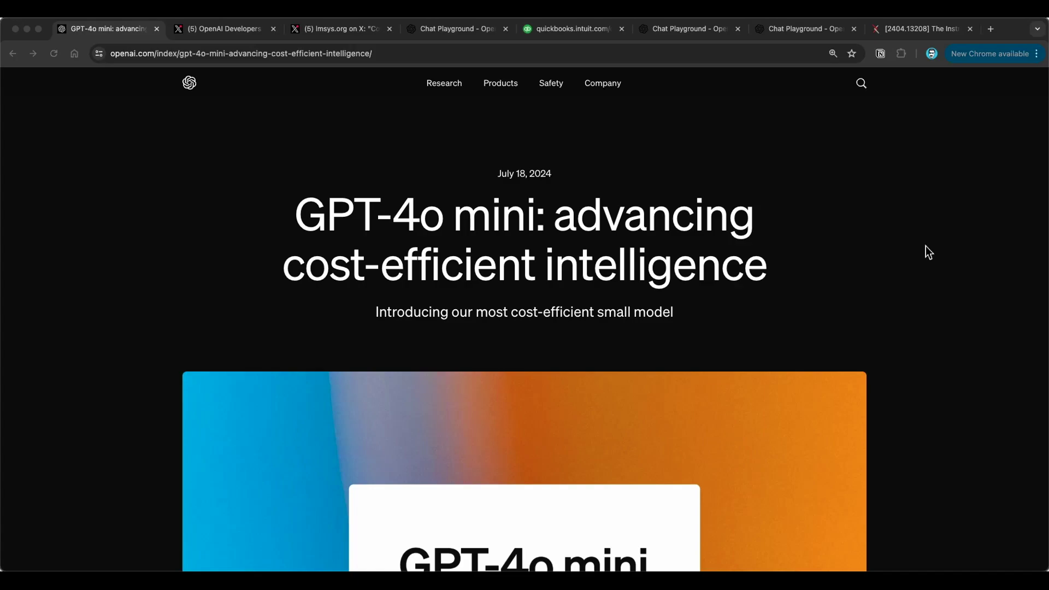
Scroll the GPT-4o mini announcement to its opening paragraphs on pricing and the 128K context window.
scroll(874, 251, down, 1)
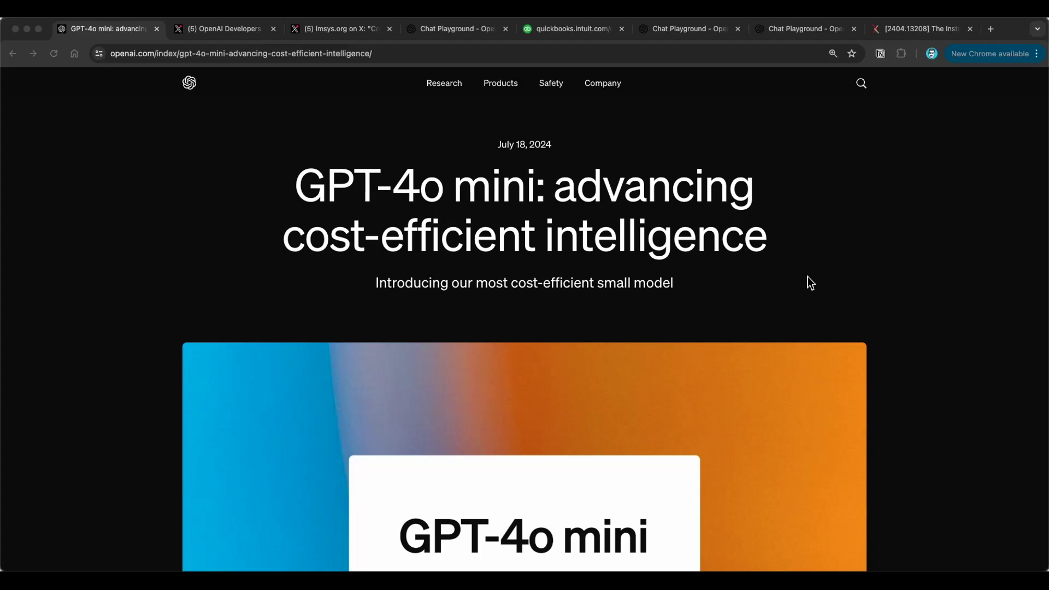
scroll(806, 278, down, 10)
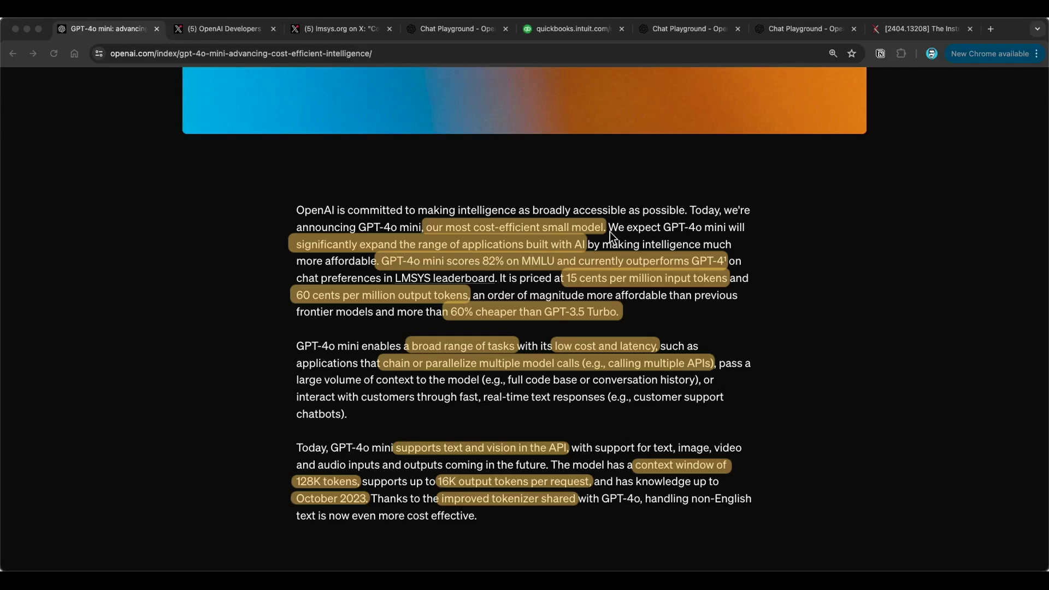
scroll(632, 267, down, 1)
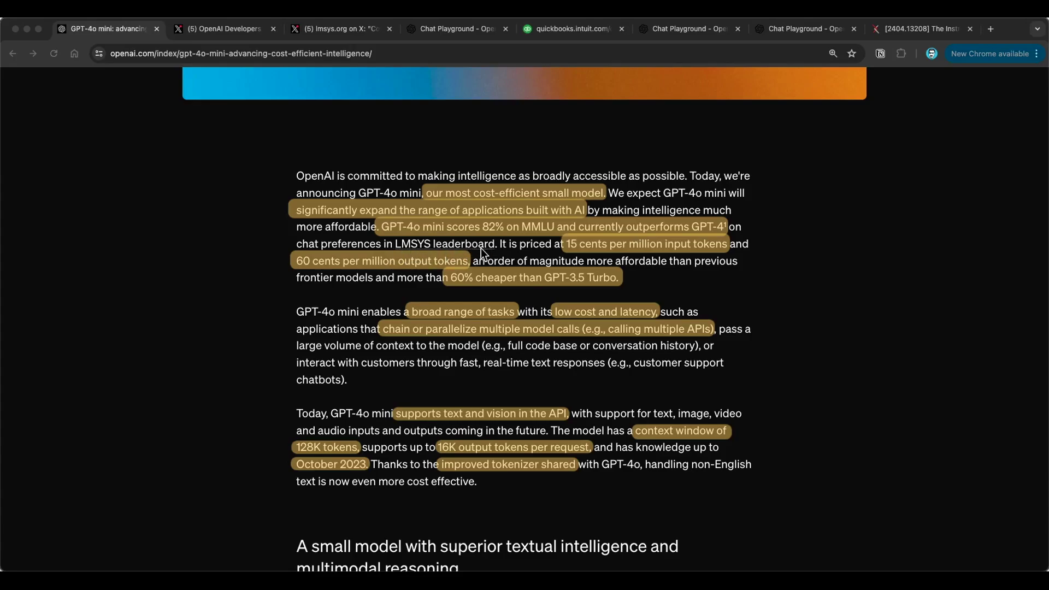
Review the LMSYS Arena leaderboard post where GPT-4o mini matches GPT-4 Turbo, then return to the article.
click(337, 29)
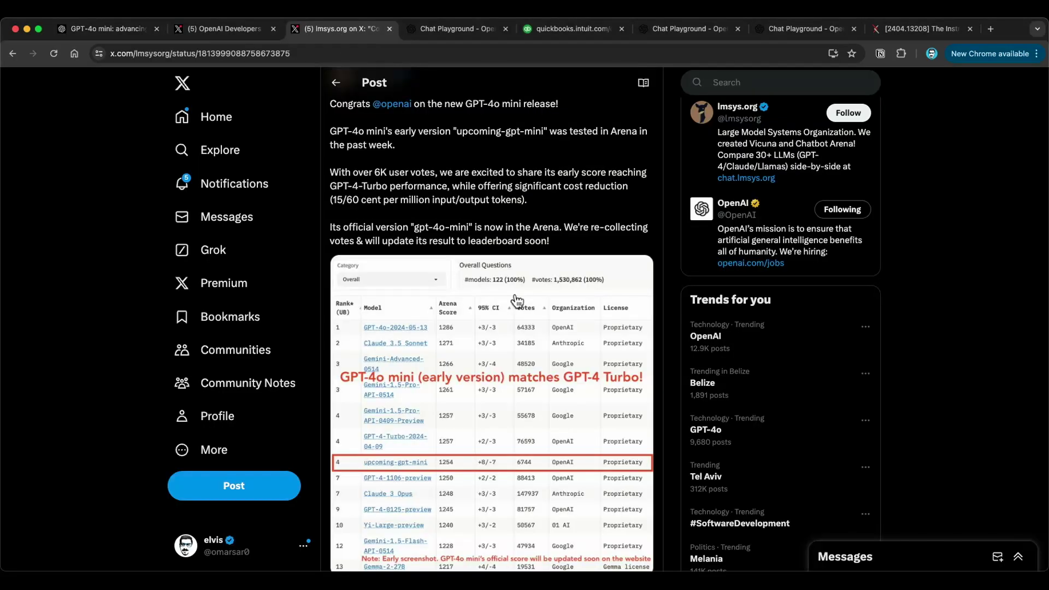
scroll(453, 368, down, 1)
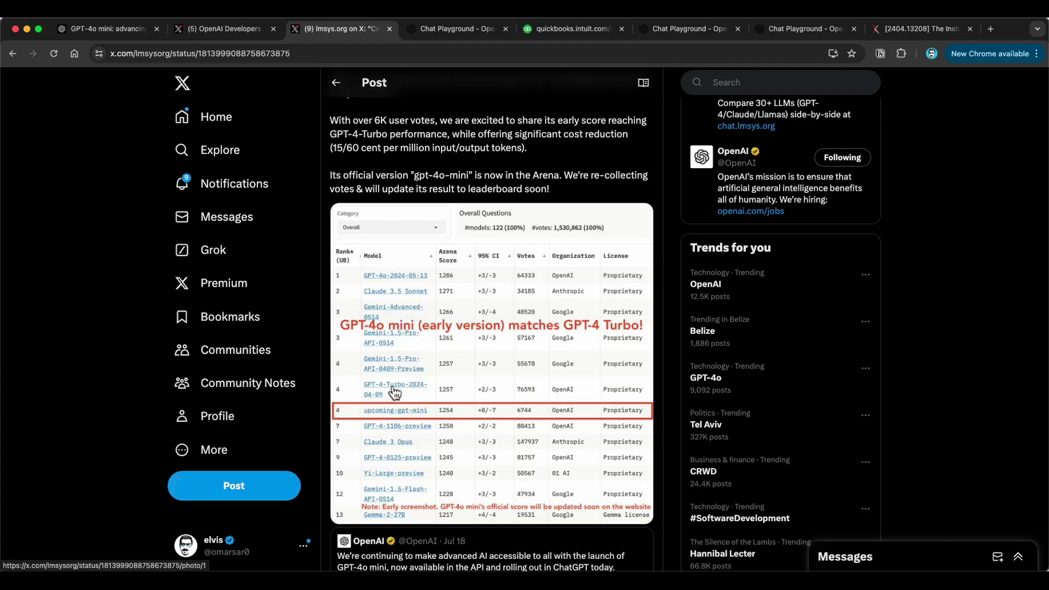
scroll(404, 392, down, 1)
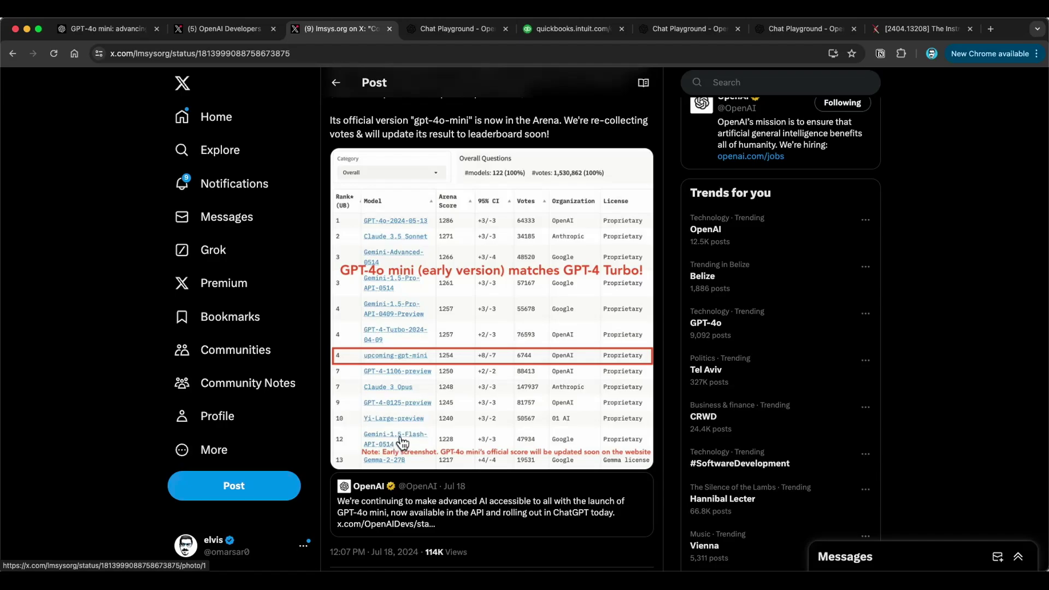
click(98, 29)
Switch to the OpenAI Developers post charting GPT-4o mini at $0.24 per 1M tokens.
scroll(560, 270, down, 1)
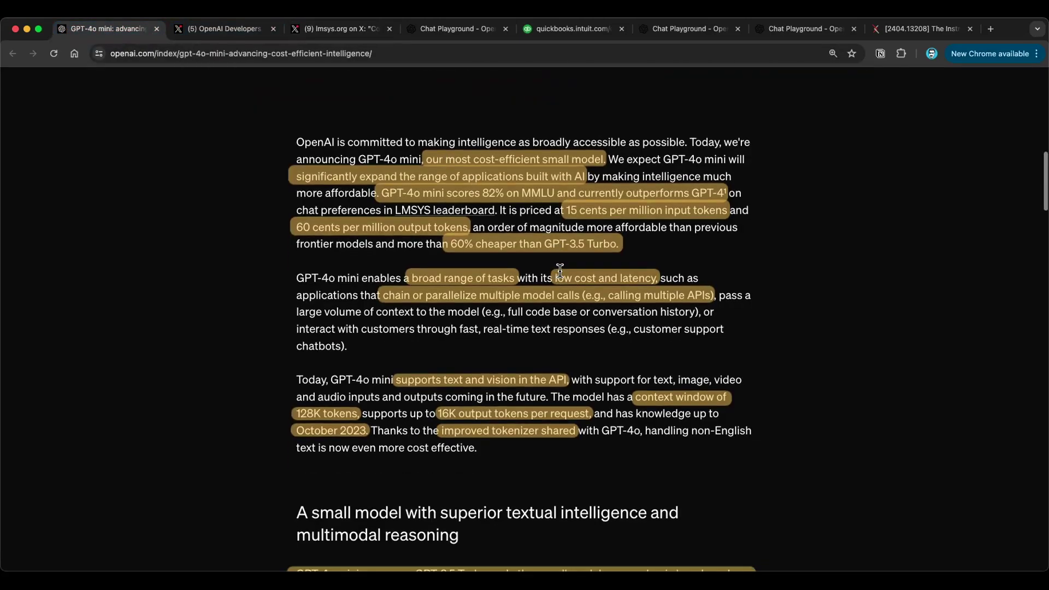
scroll(560, 270, down, 1)
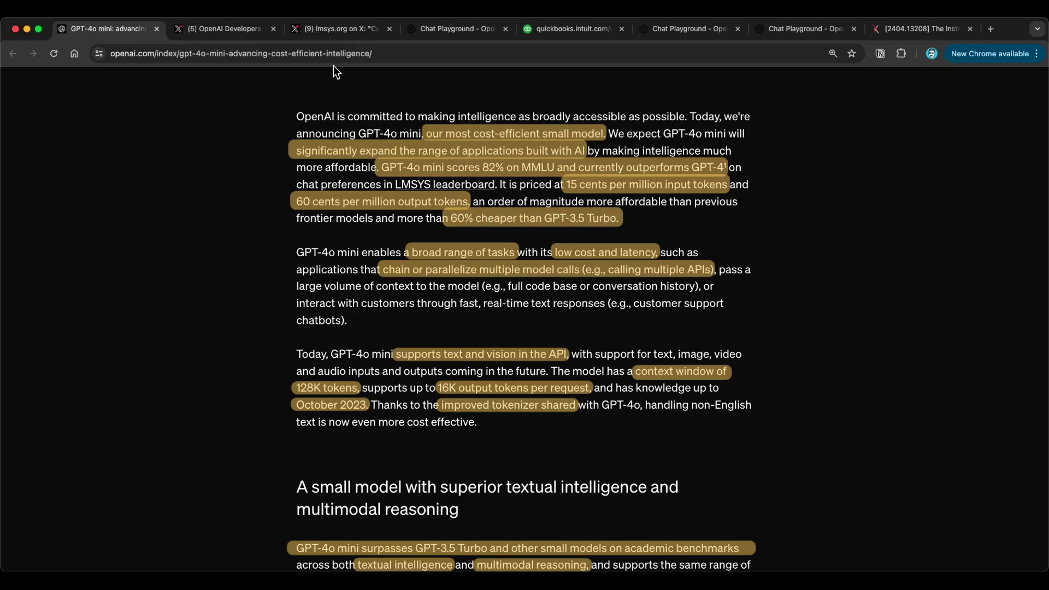
click(232, 31)
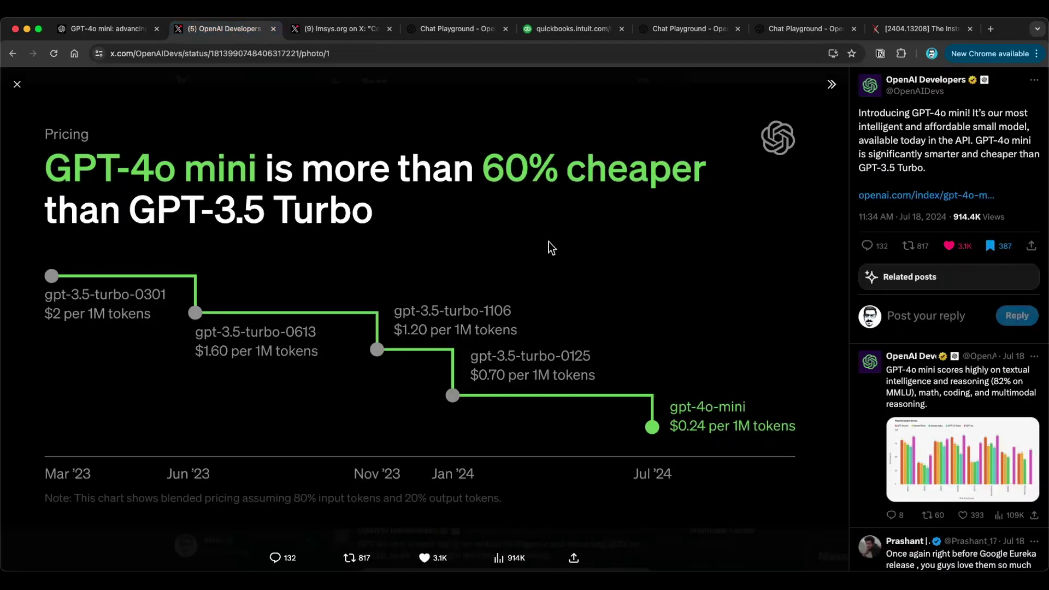
Look over the chart showing GPT-4o mini over 60% cheaper than GPT-3.5 Turbo, then return to the article.
mouse_move(935, 83)
key(ctrl+shift+Tab)
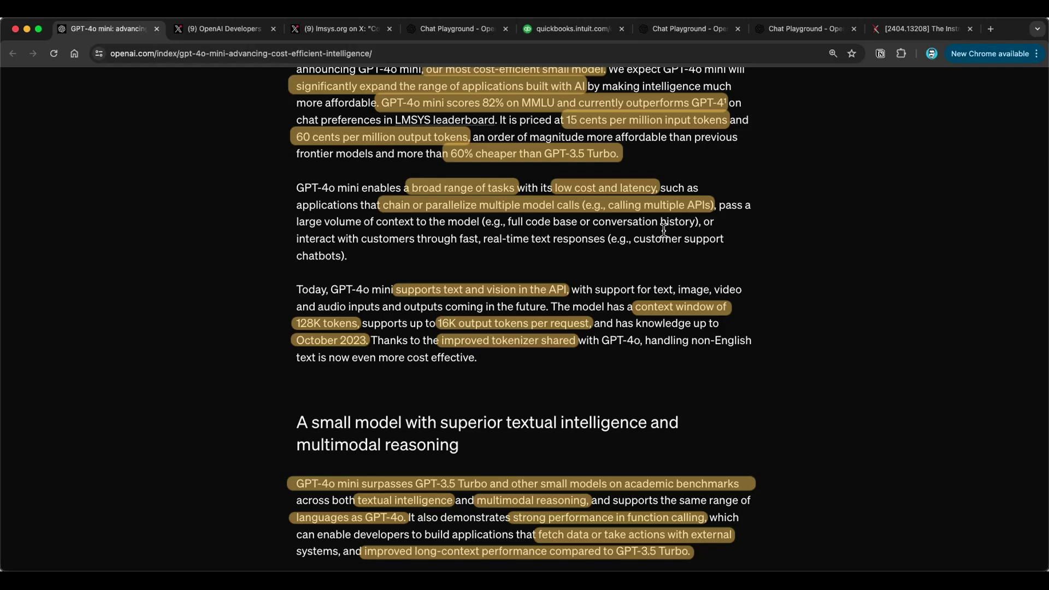
scroll(664, 229, down, 1)
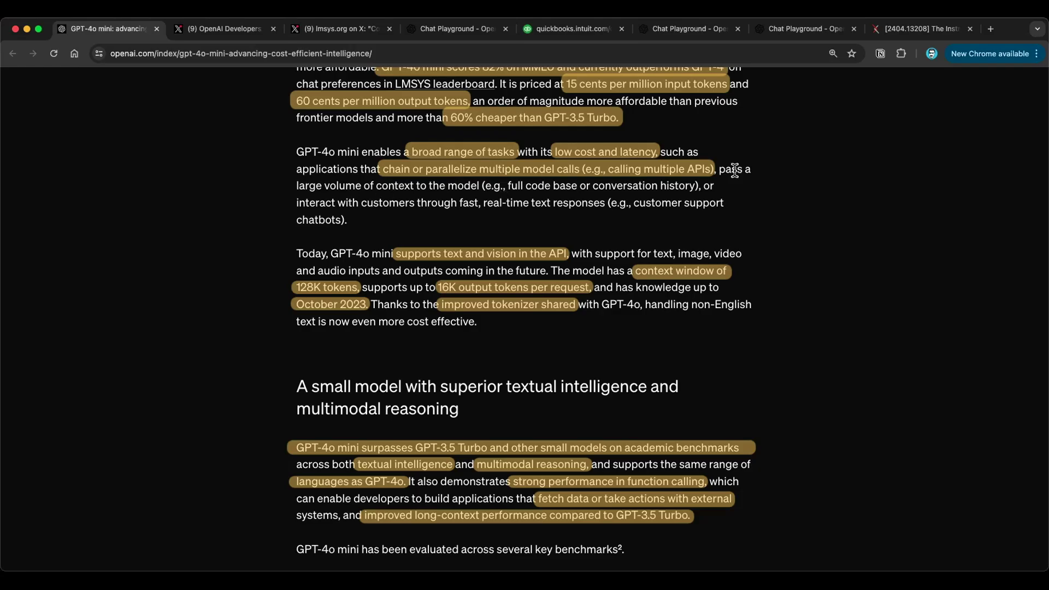
scroll(328, 196, down, 1)
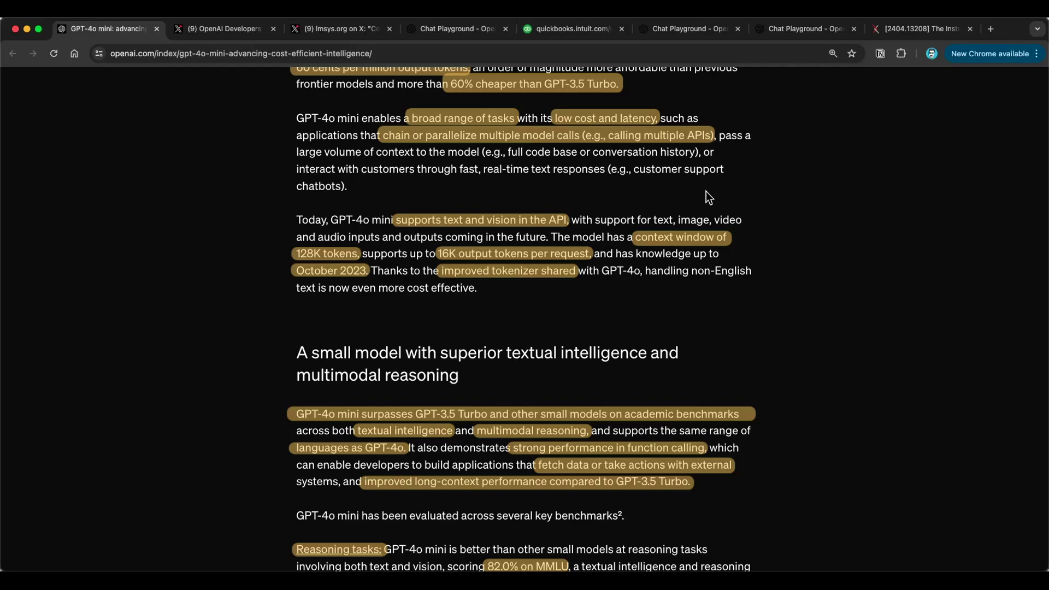
scroll(706, 191, down, 1)
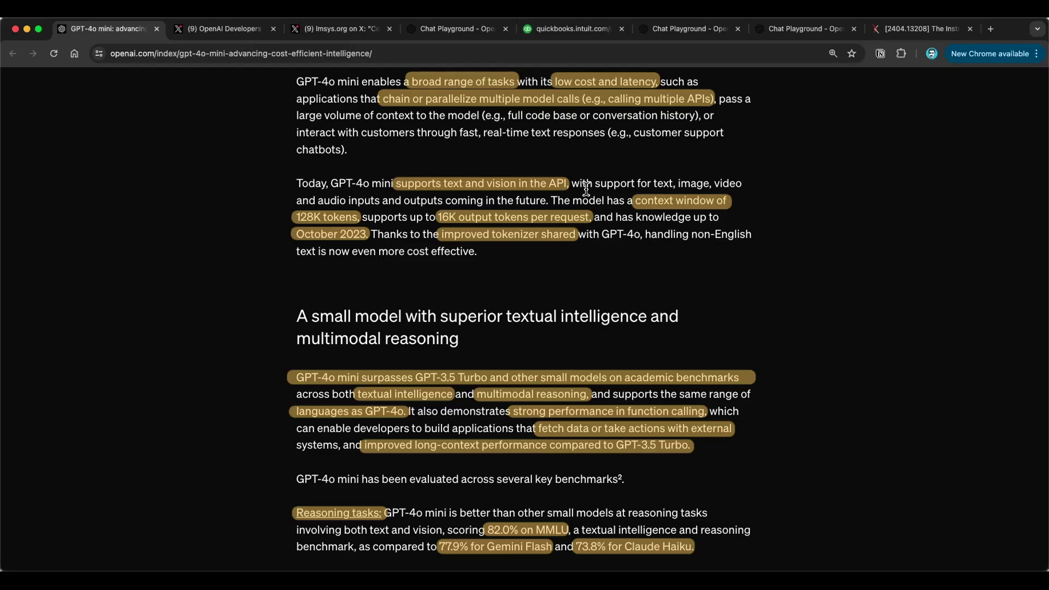
scroll(687, 235, down, 1)
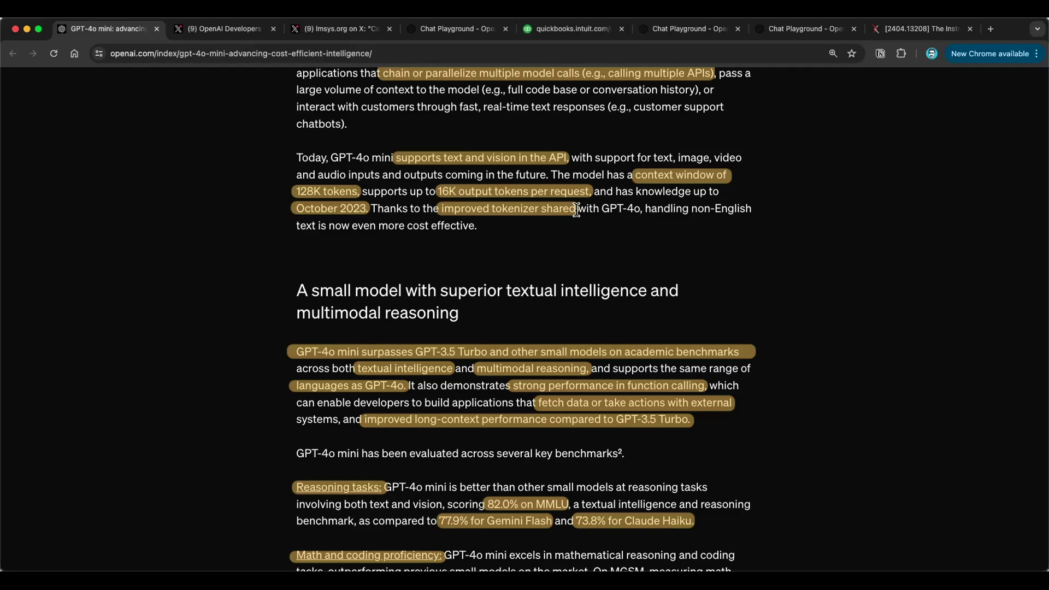
scroll(576, 210, down, 4)
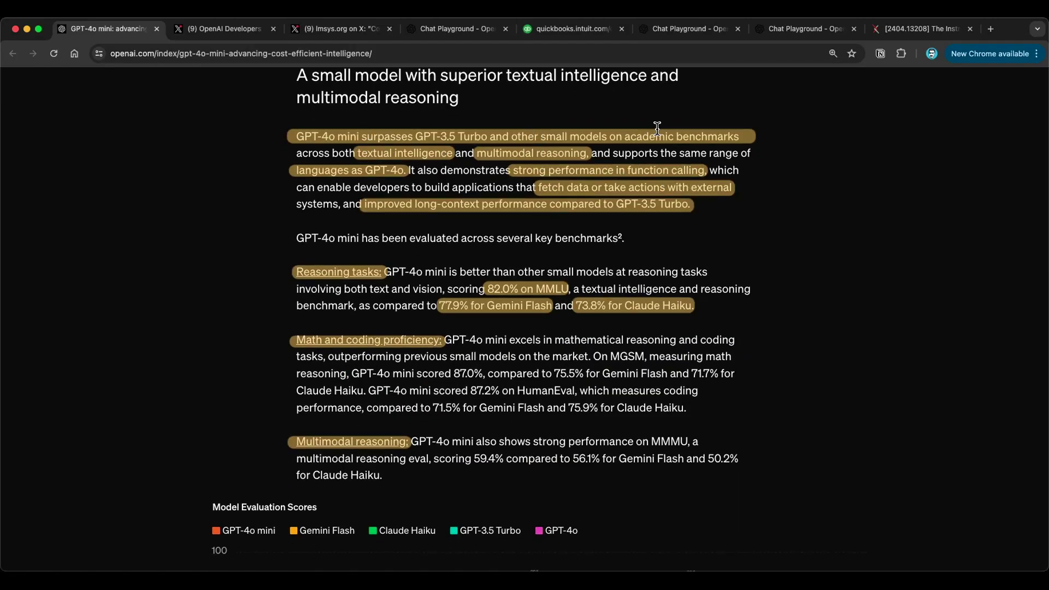
scroll(774, 164, down, 1)
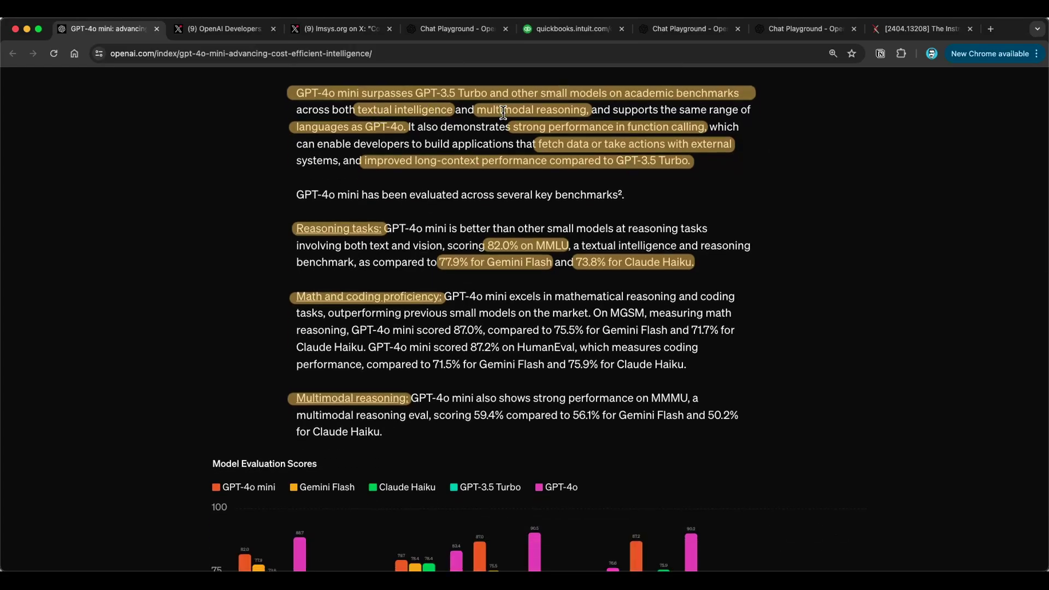
scroll(385, 290, down, 1)
scroll(384, 290, down, 5)
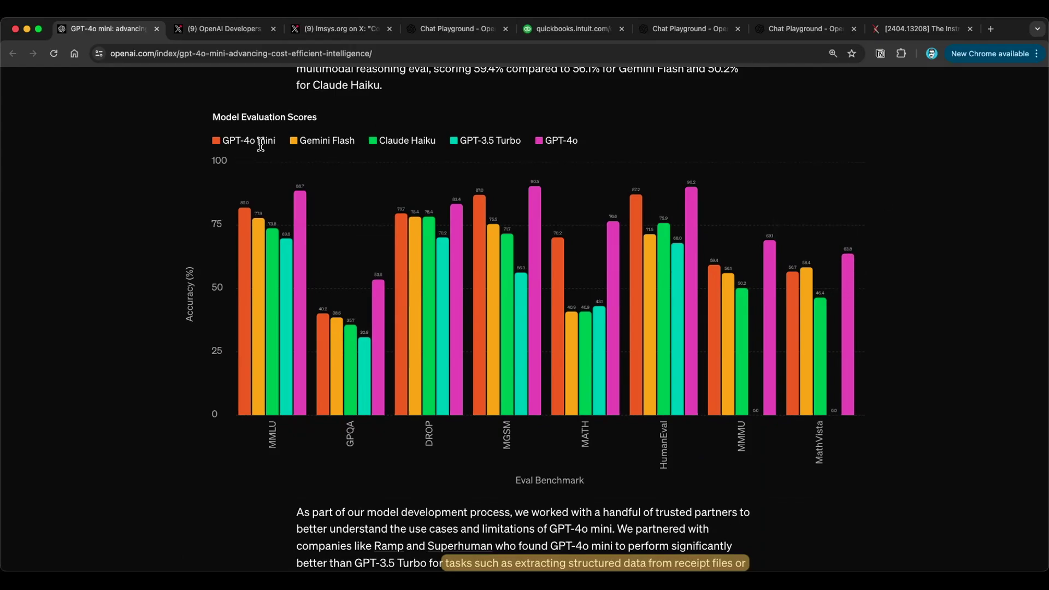
scroll(528, 147, up, 1)
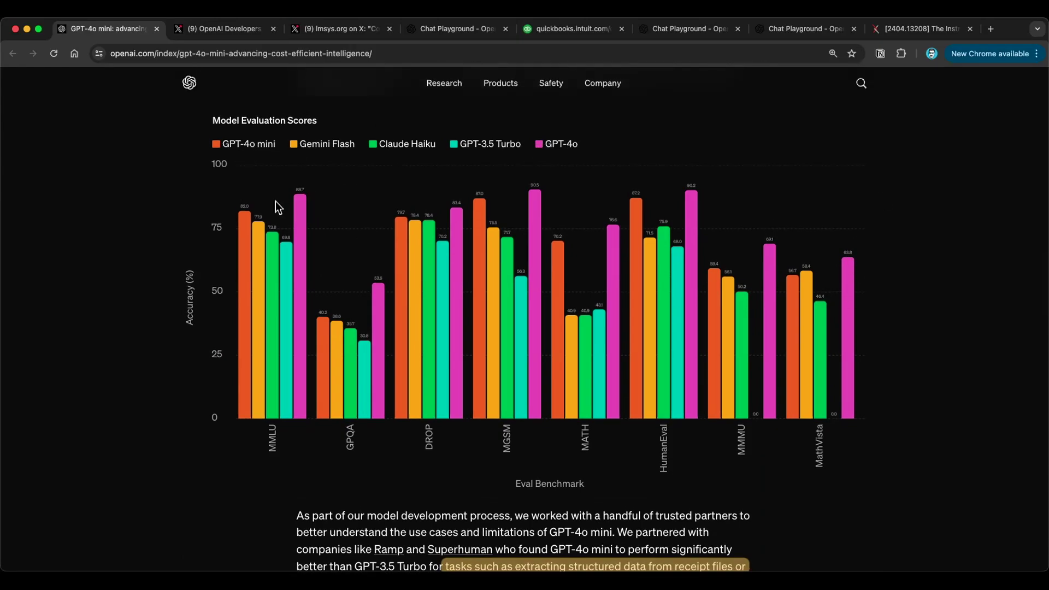
mouse_move(300, 204)
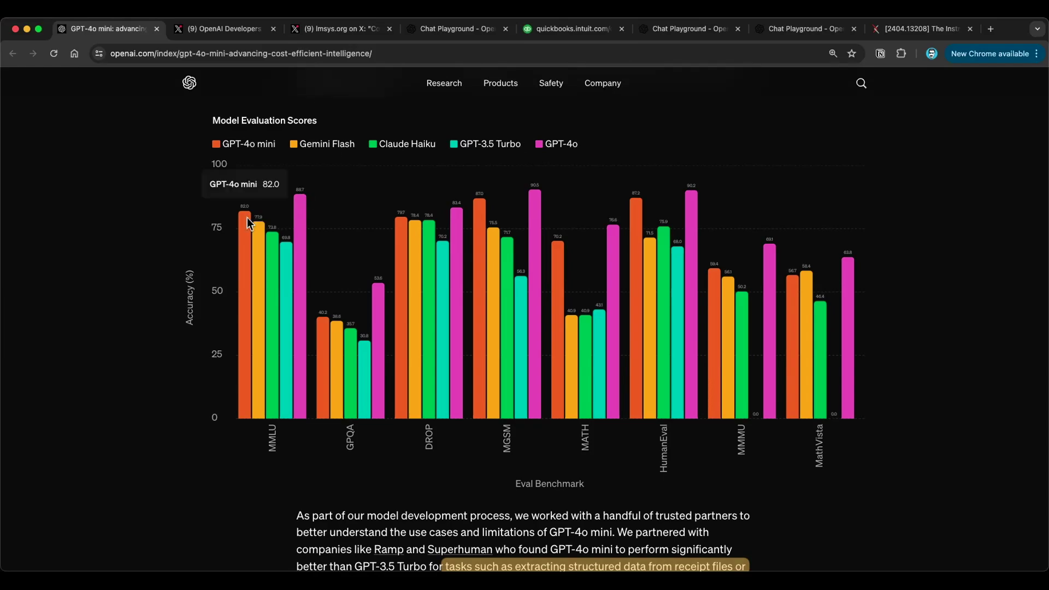
mouse_move(240, 227)
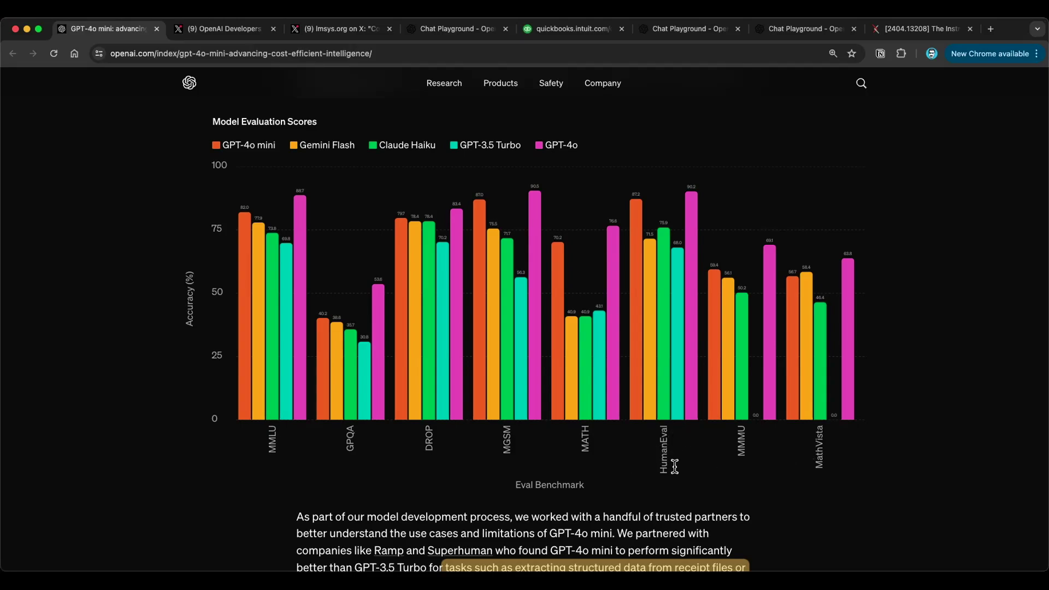
mouse_move(284, 270)
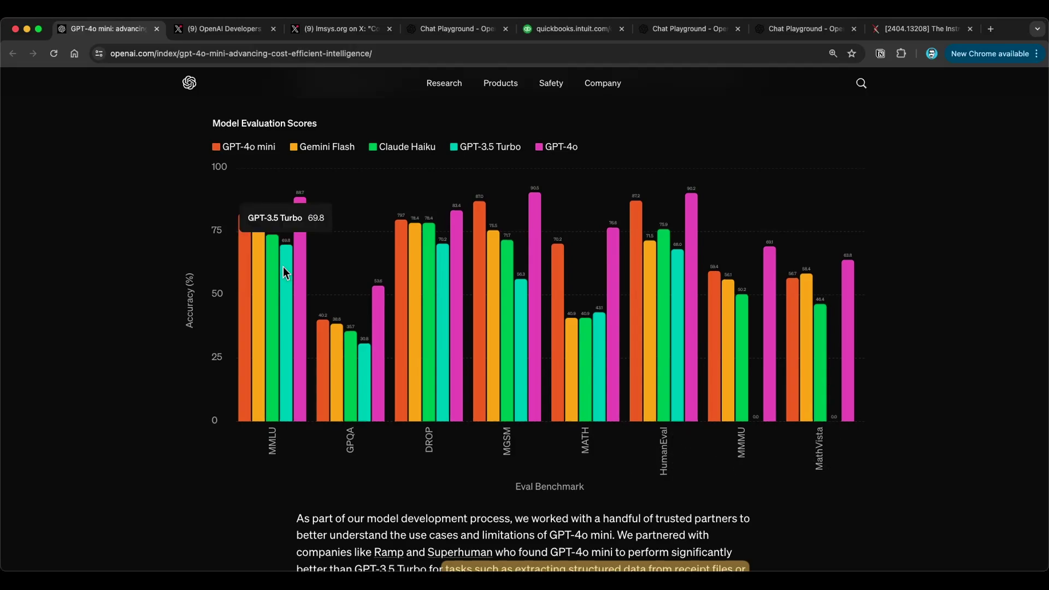
scroll(283, 262, up, 1)
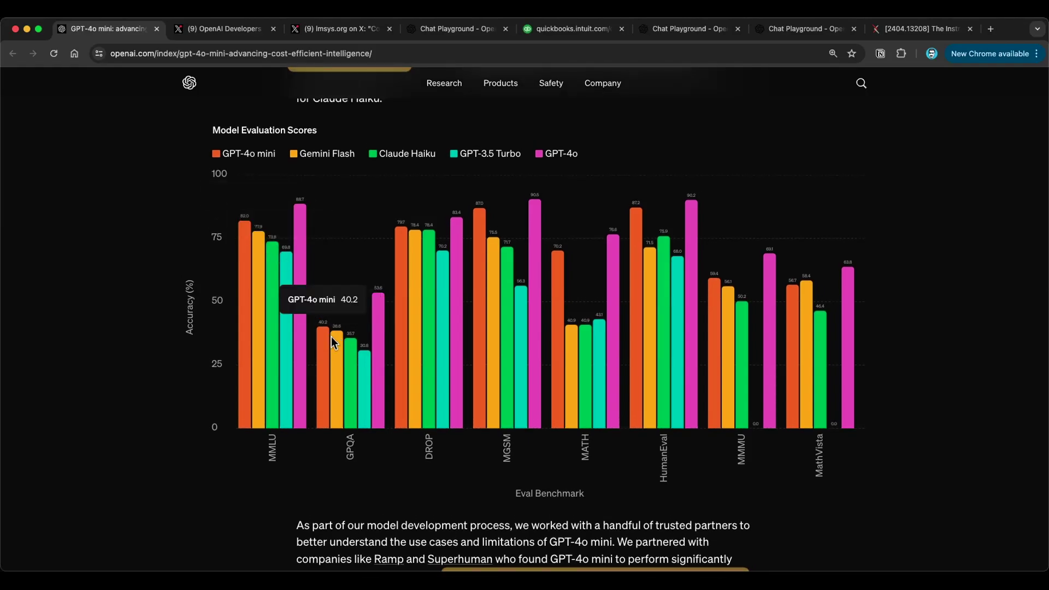
mouse_move(441, 266)
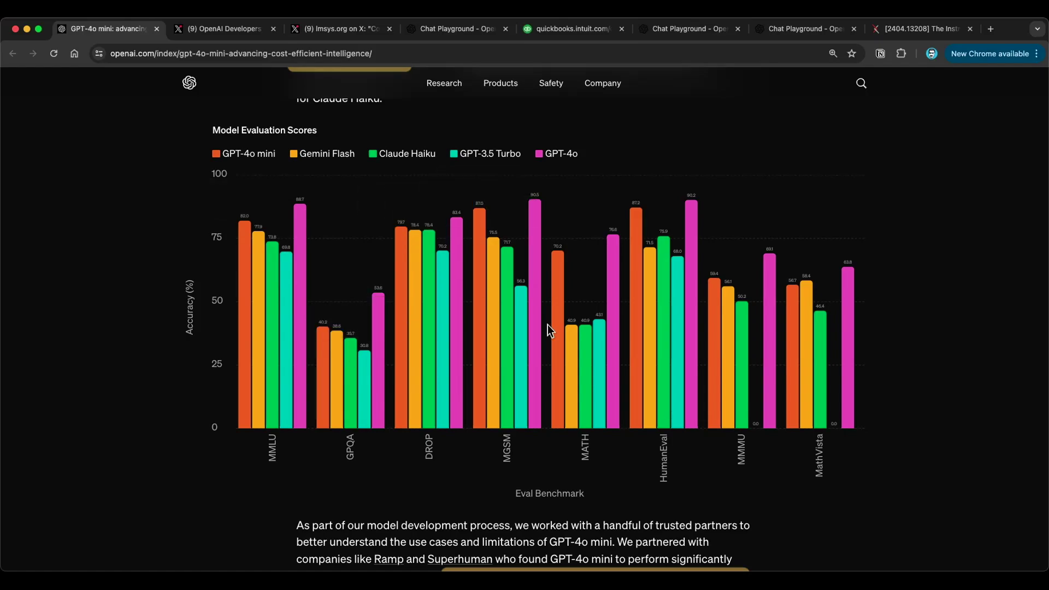
mouse_move(562, 282)
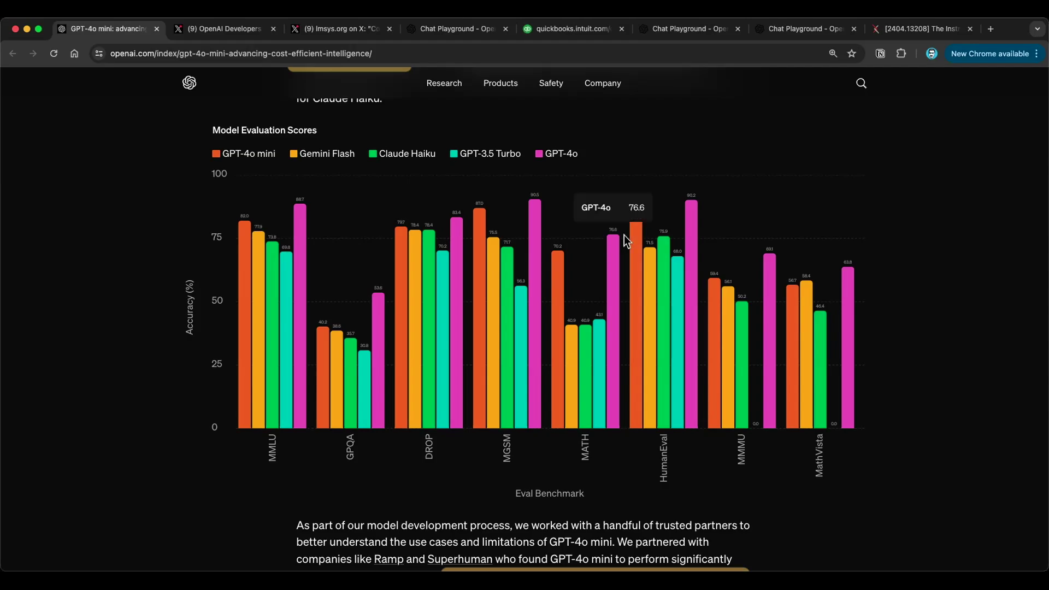
scroll(654, 227, down, 7)
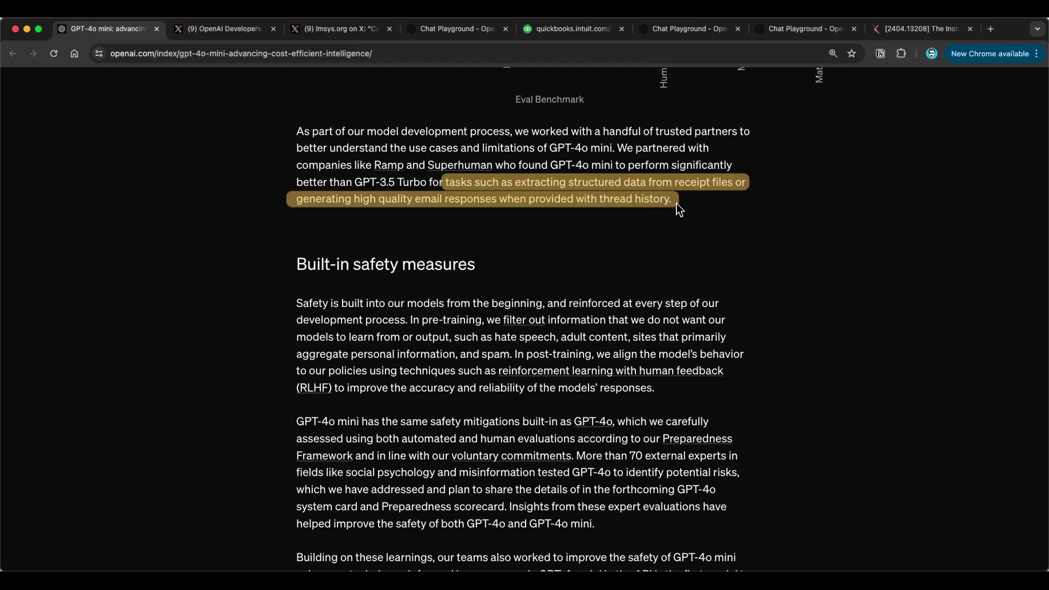
Scroll down to the article's safety passage on the instruction hierarchy method and its pricing section.
scroll(480, 167, down, 4)
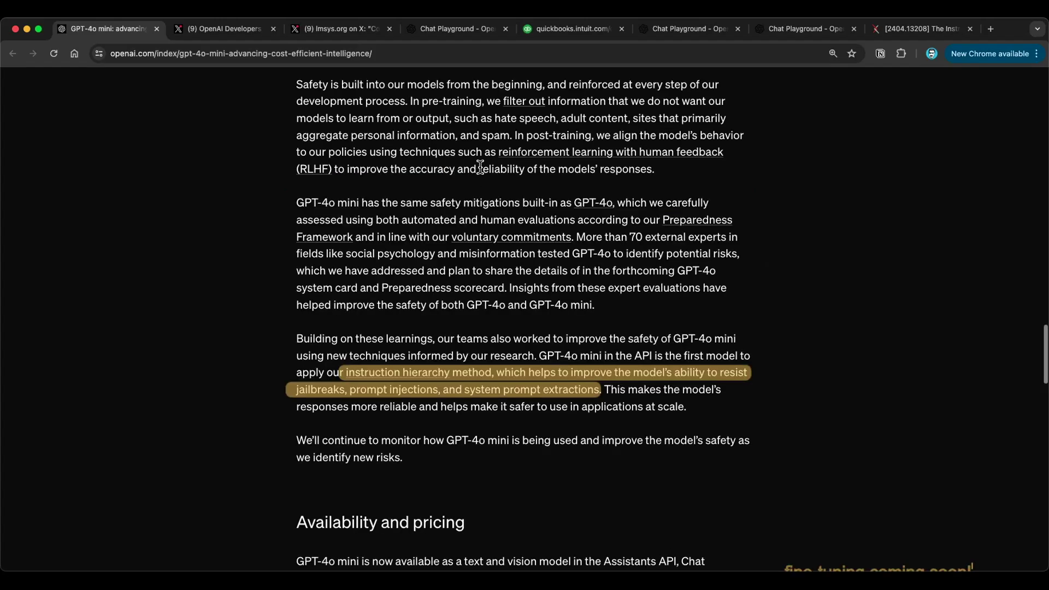
scroll(480, 167, down, 2)
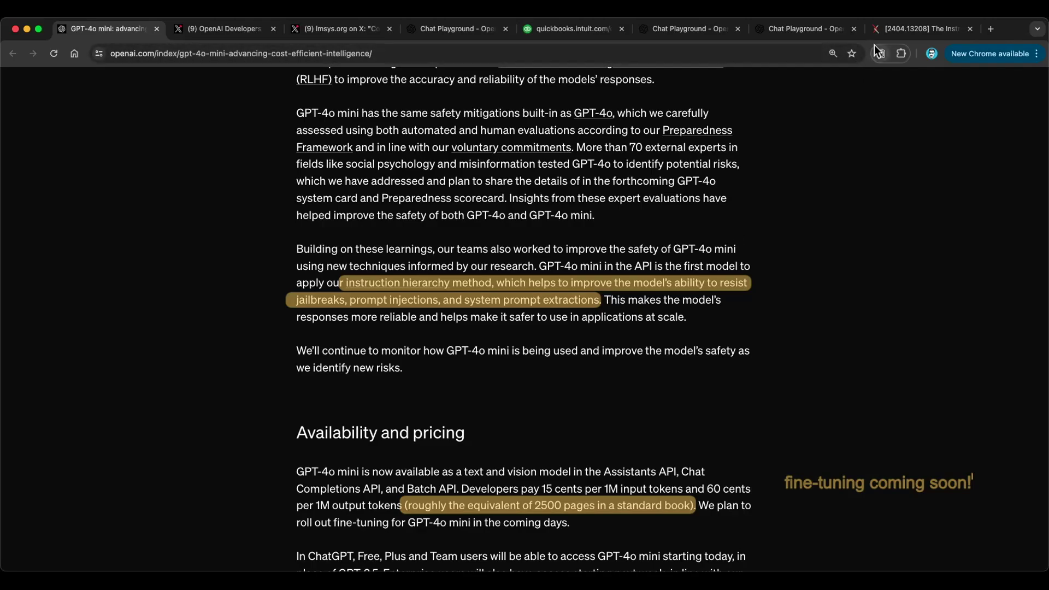
View the Instruction Hierarchy paper abstract (arXiv 2404.13208), then go back to the GPT-4o mini article.
click(928, 27)
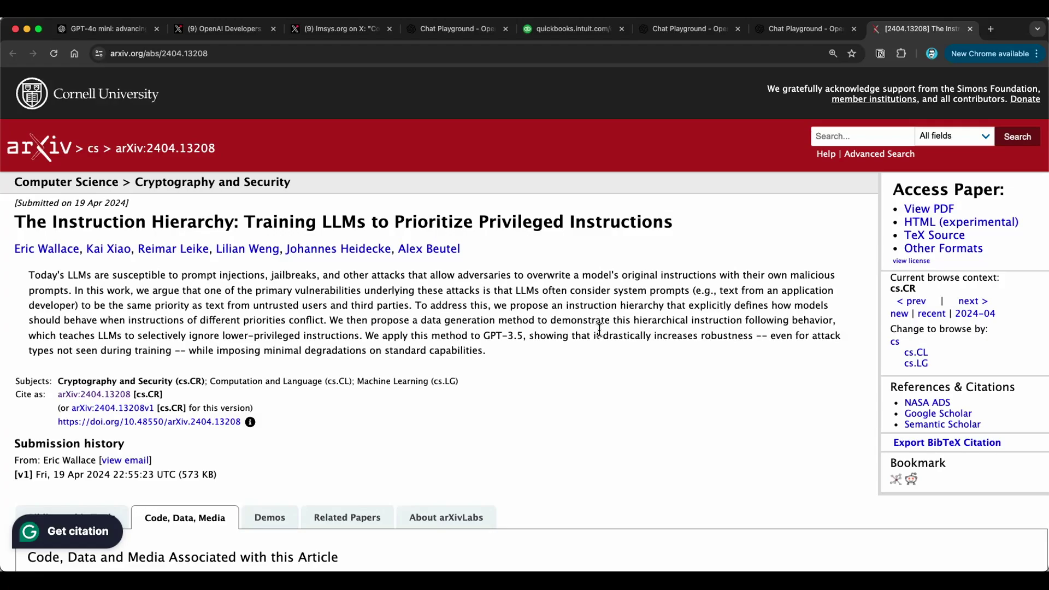
key(super+1)
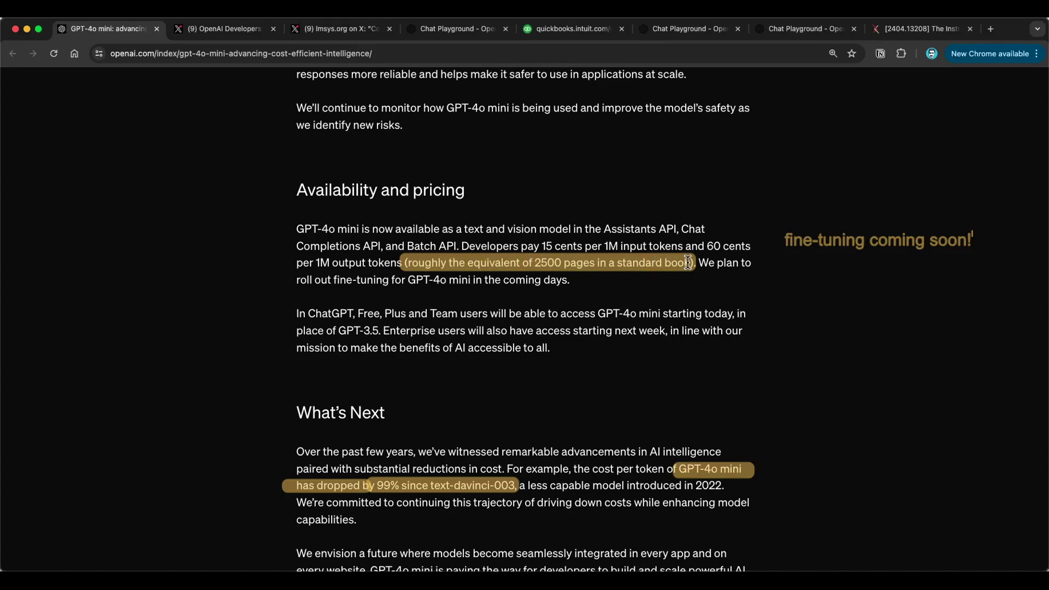
Read down to the What's Next section, jump back to the top, and move to the email-thread chat.
scroll(763, 303, down, 5)
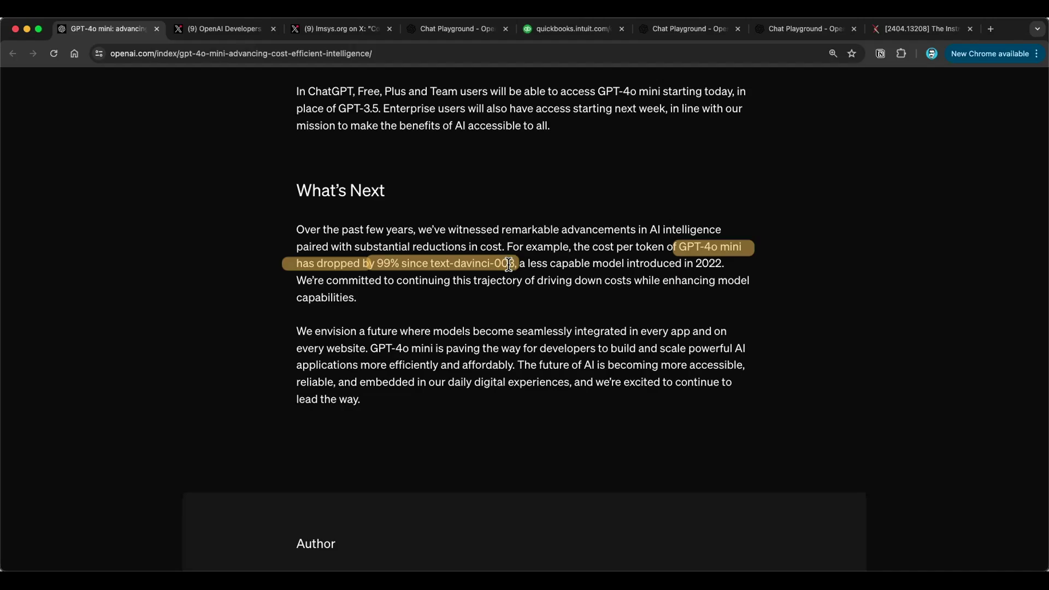
key(Home)
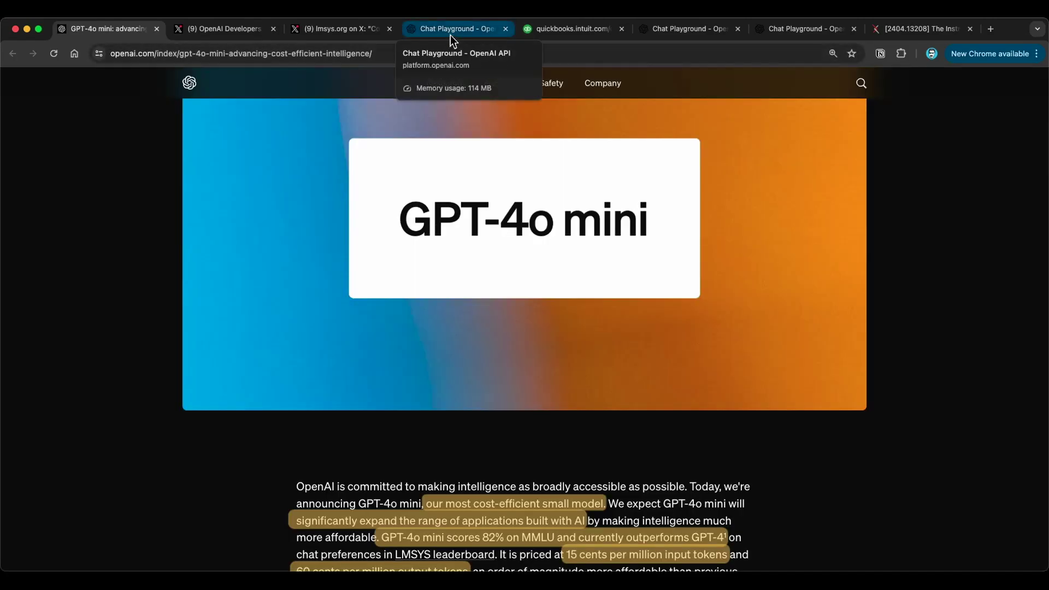
click(451, 33)
Review the system prompt and Q3 marketing strategy email thread, then run gpt-4o-mini on it.
scroll(354, 297, up, 15)
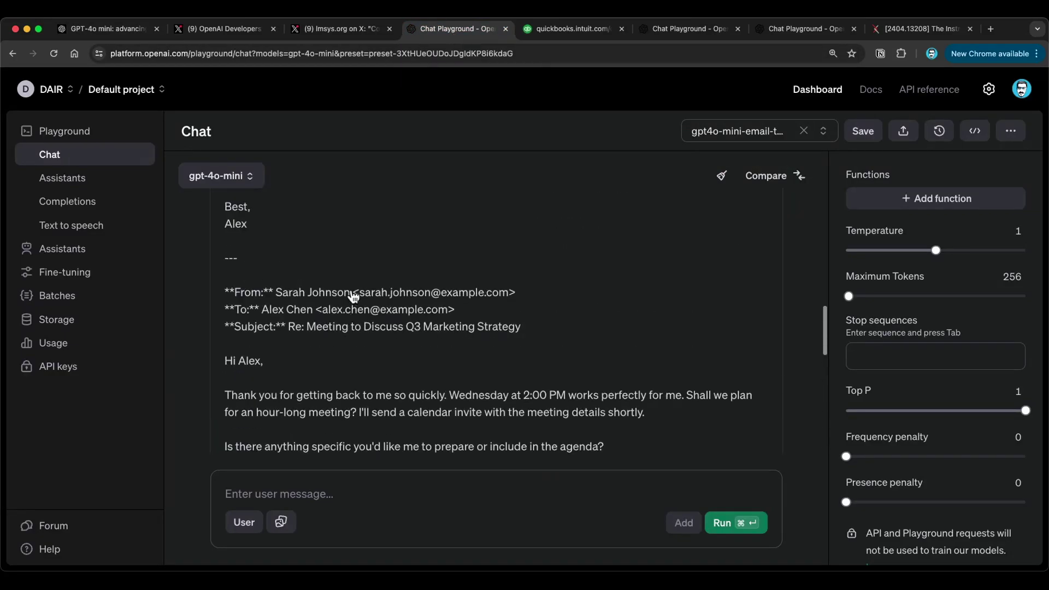
scroll(354, 296, up, 2)
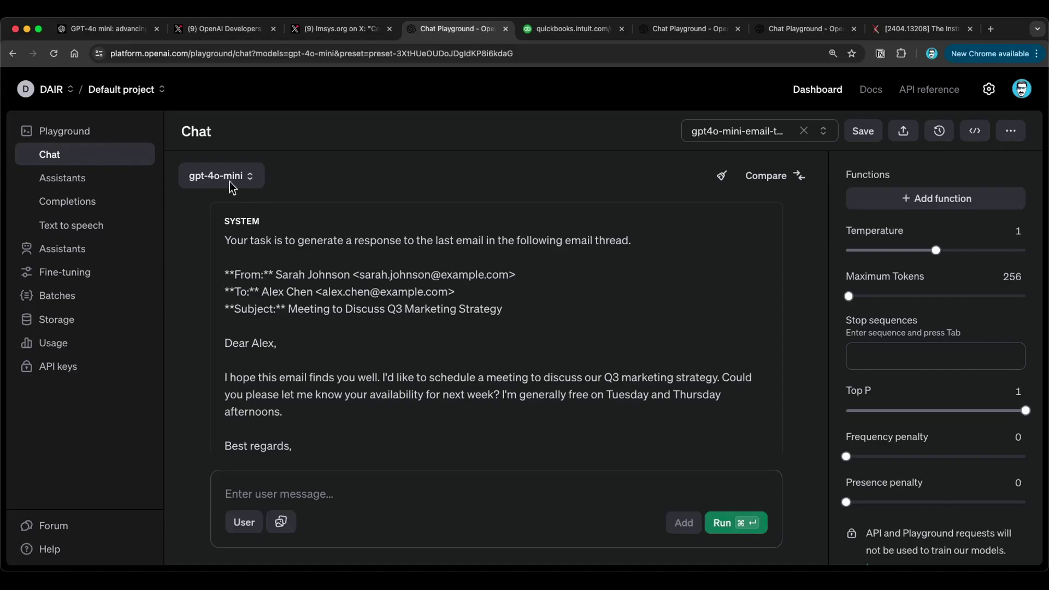
scroll(271, 268, down, 1)
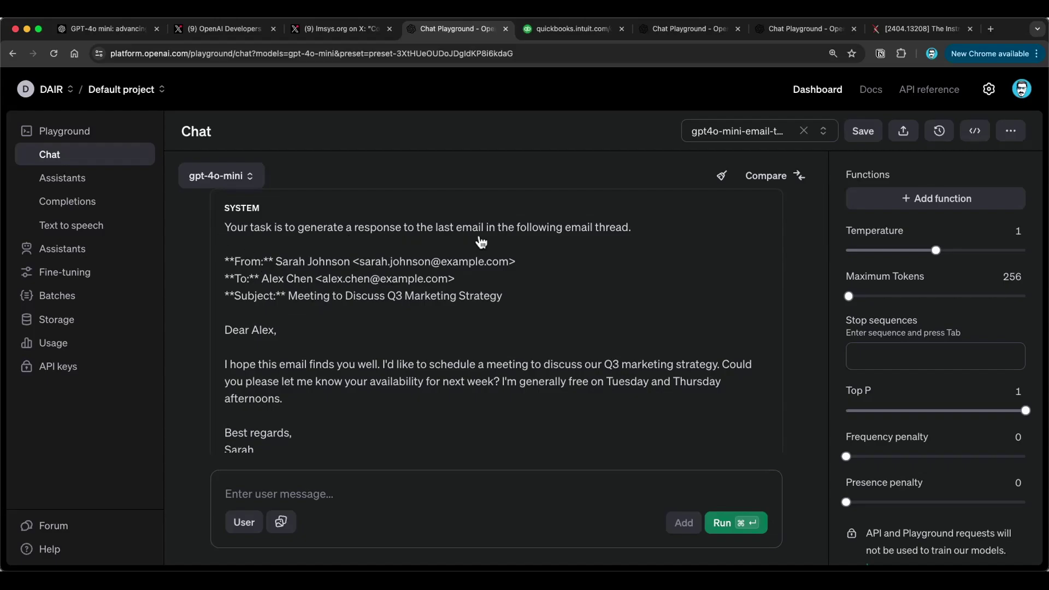
scroll(393, 355, down, 15)
scroll(382, 352, down, 5)
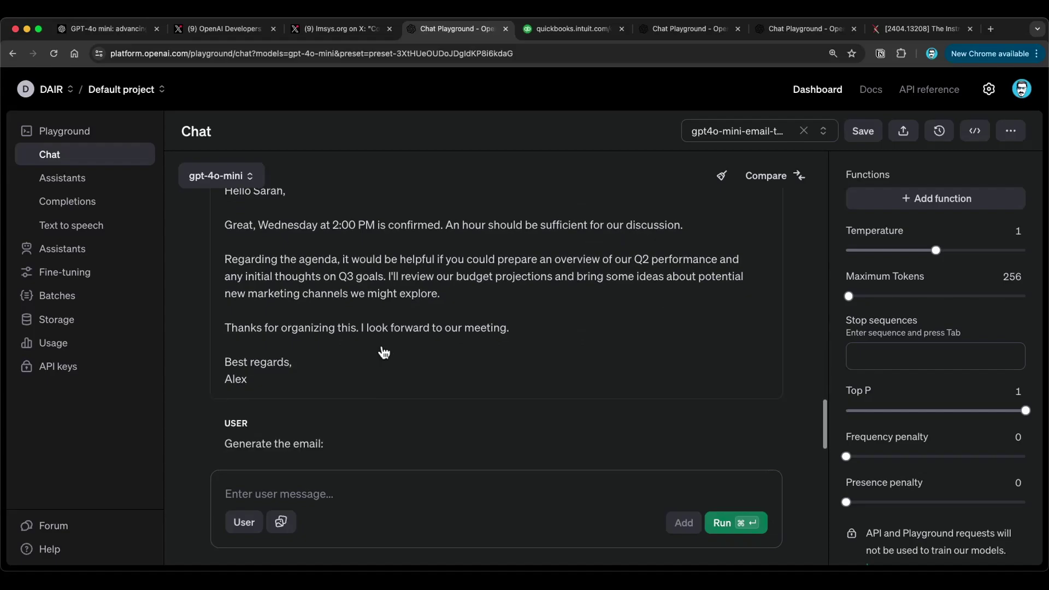
scroll(343, 416, up, 20)
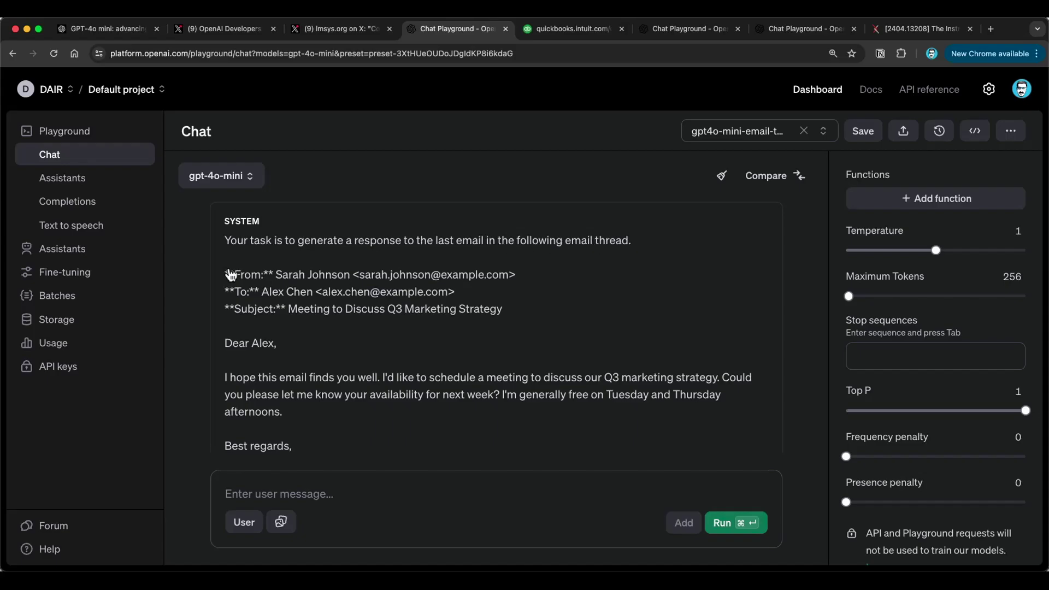
scroll(251, 281, down, 15)
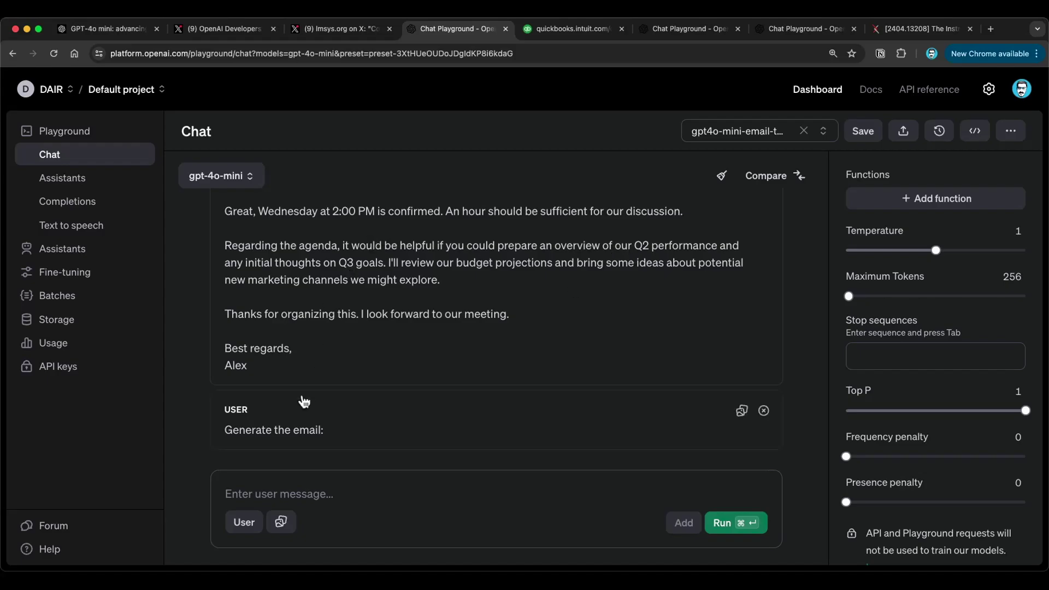
click(754, 530)
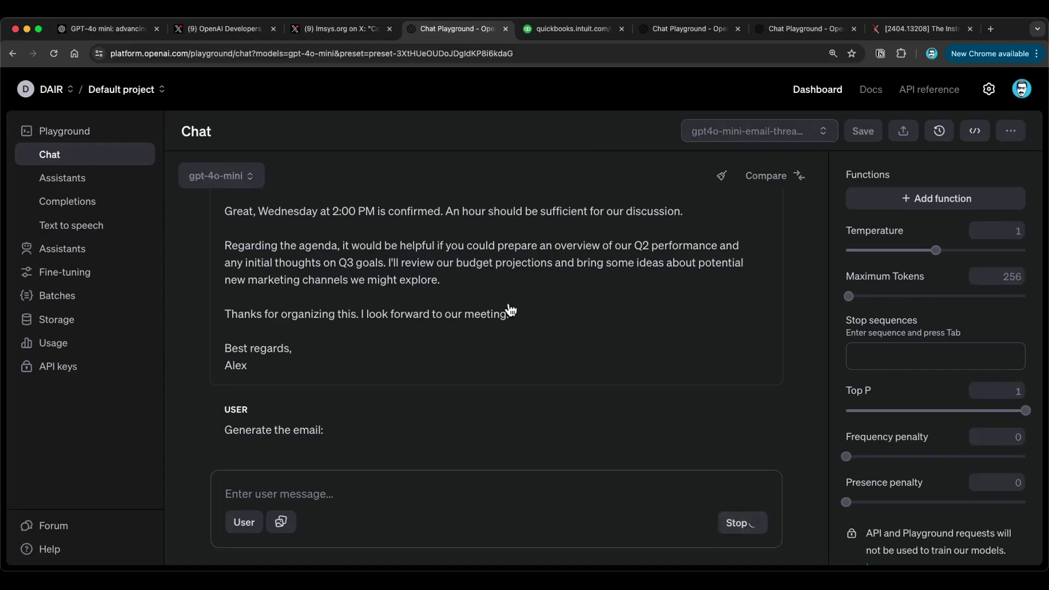
Compare gpt-4o-mini's generated reply email with the thread, then view the QuickBooks receipt example image.
scroll(502, 309, up, 3)
scroll(299, 263, up, 1)
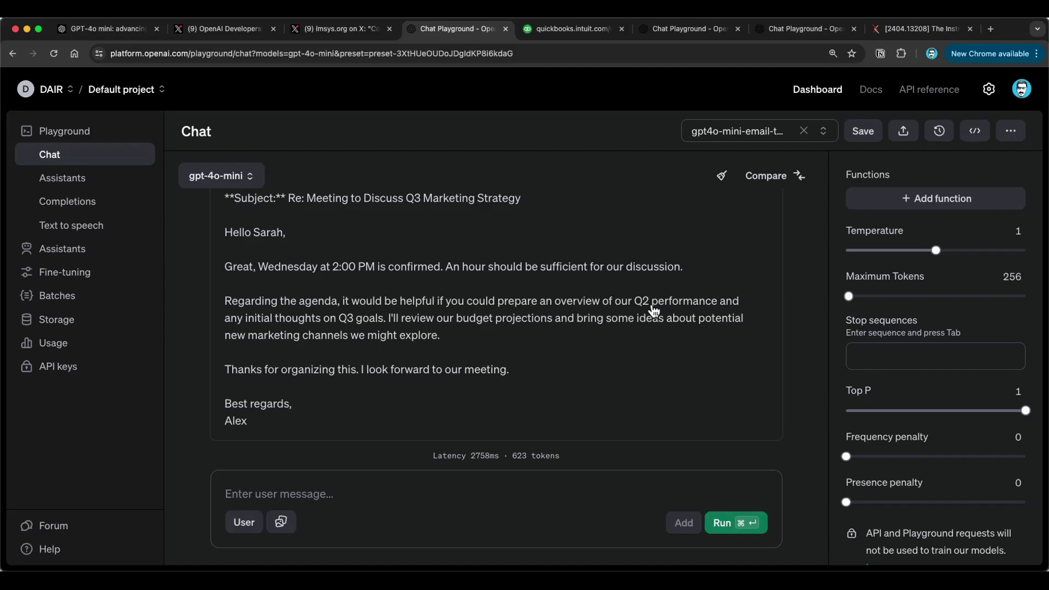
scroll(284, 338, down, 1)
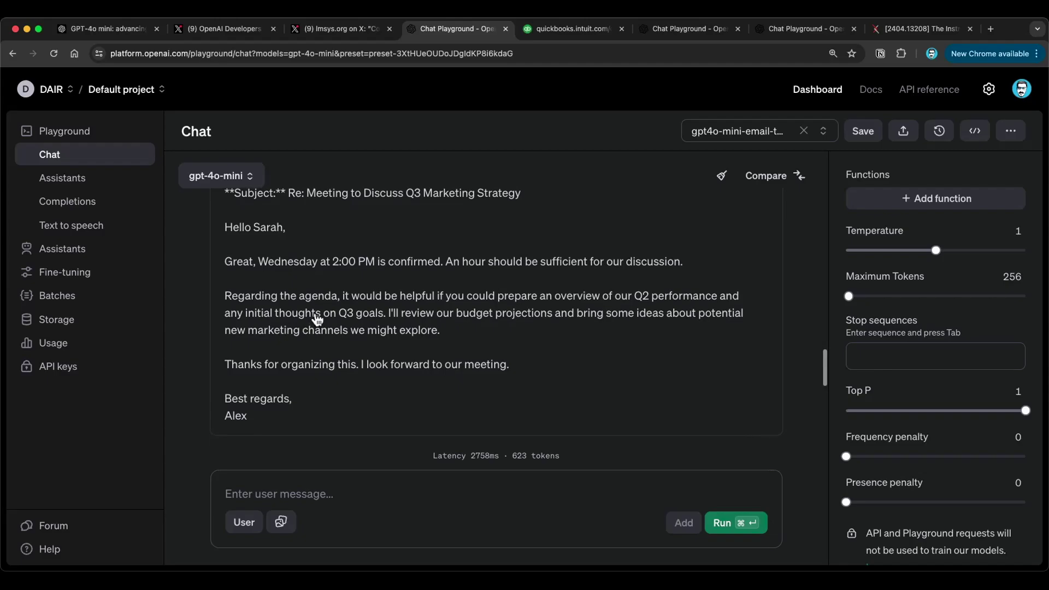
scroll(491, 328, down, 2)
scroll(492, 328, down, 5)
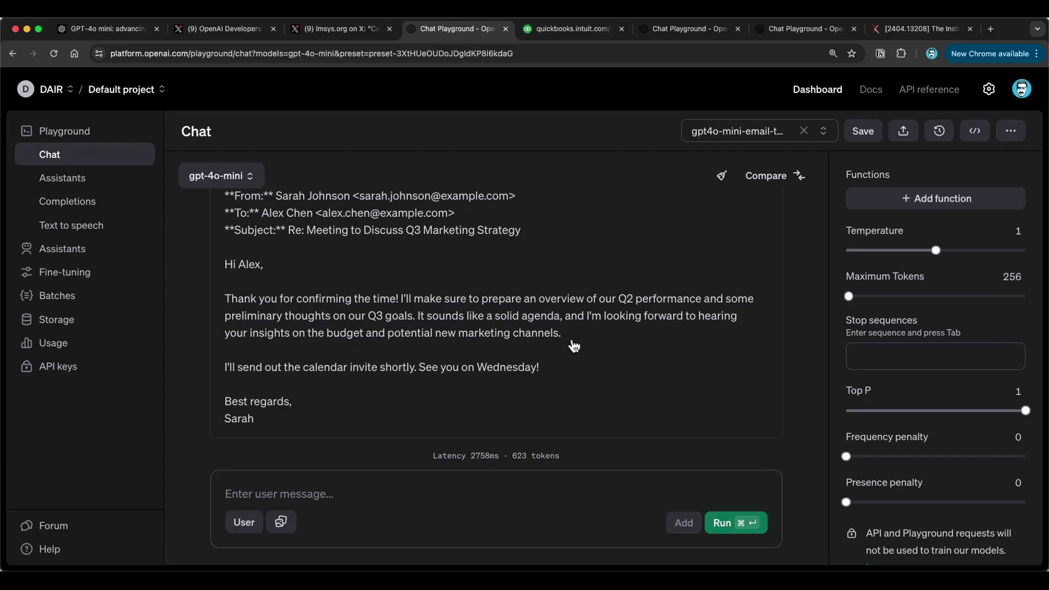
scroll(574, 346, up, 6)
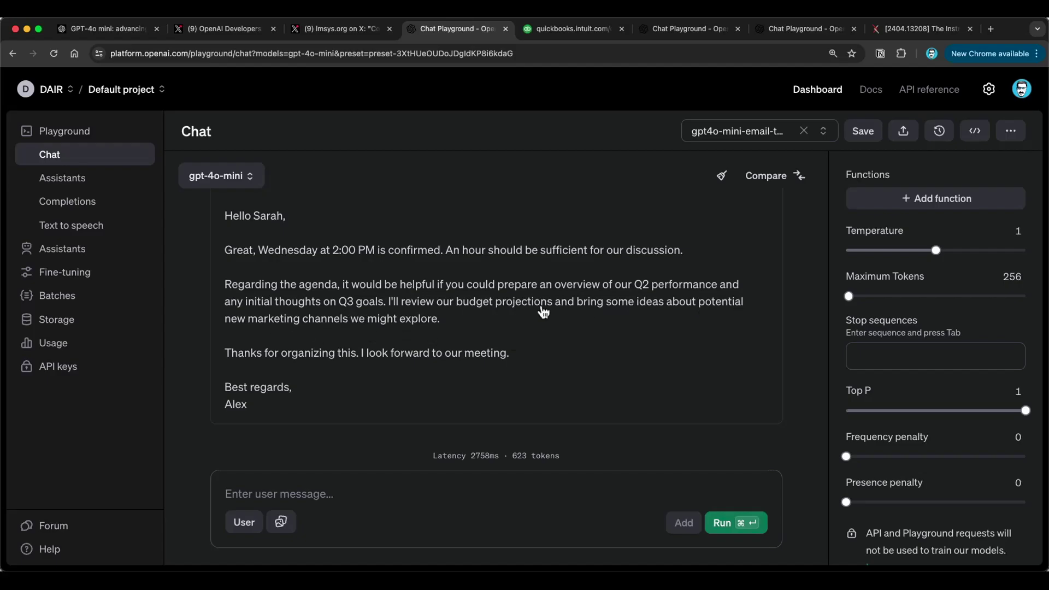
scroll(545, 311, down, 8)
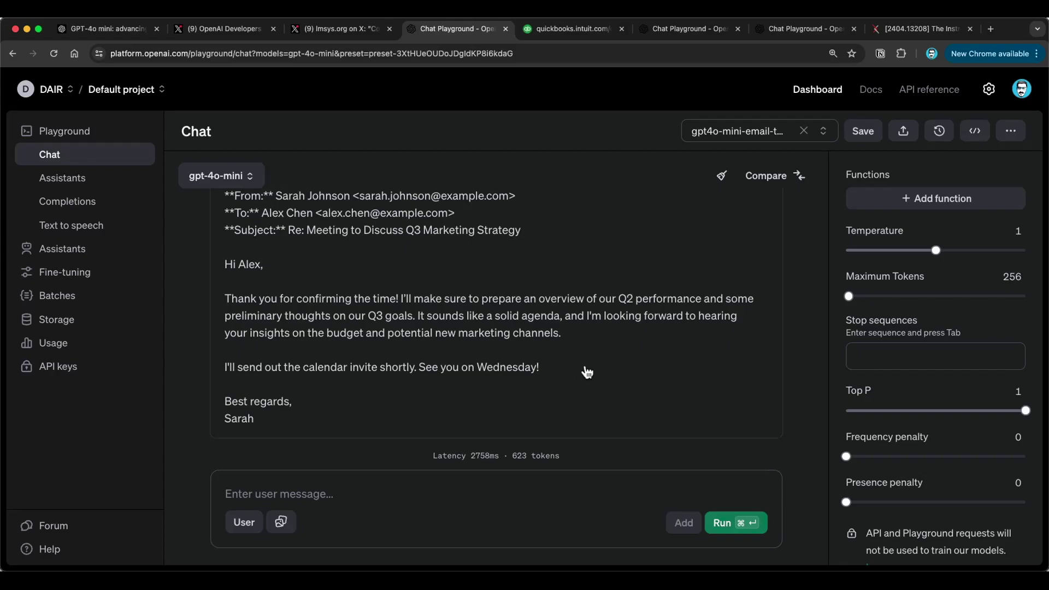
scroll(587, 372, up, 20)
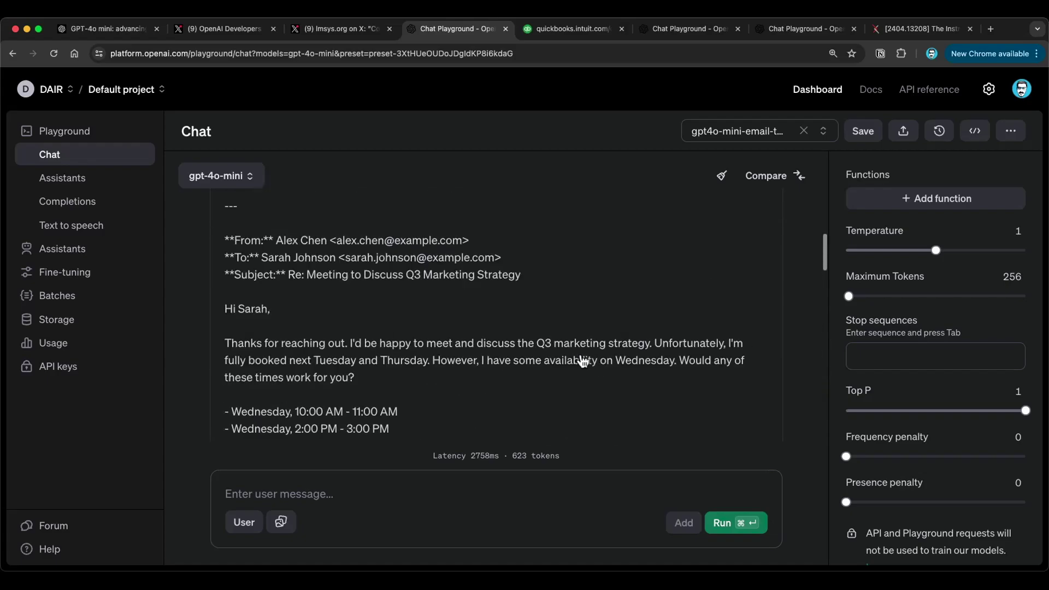
scroll(583, 358, down, 20)
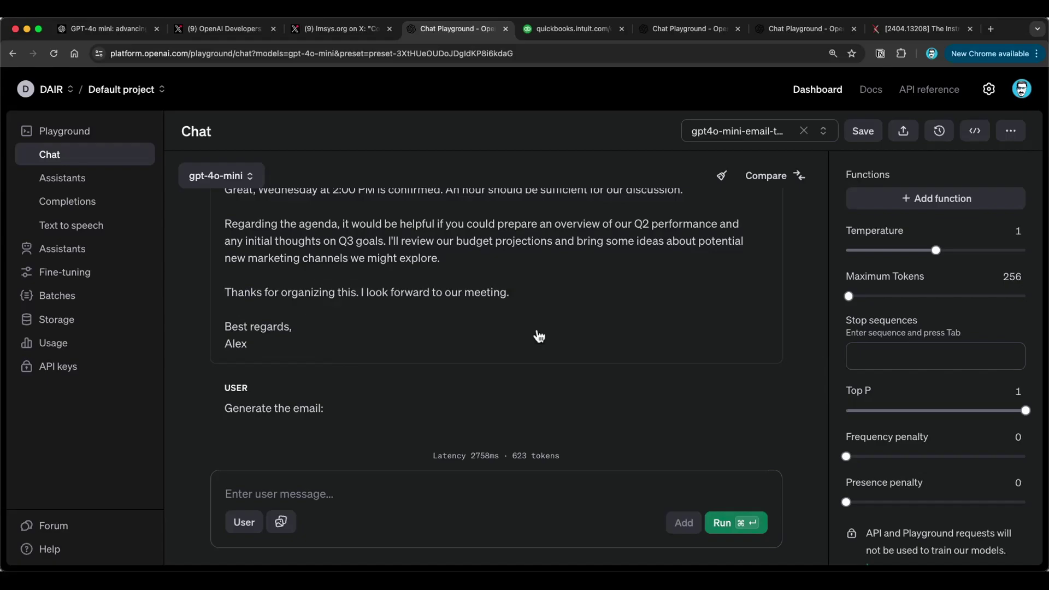
click(559, 32)
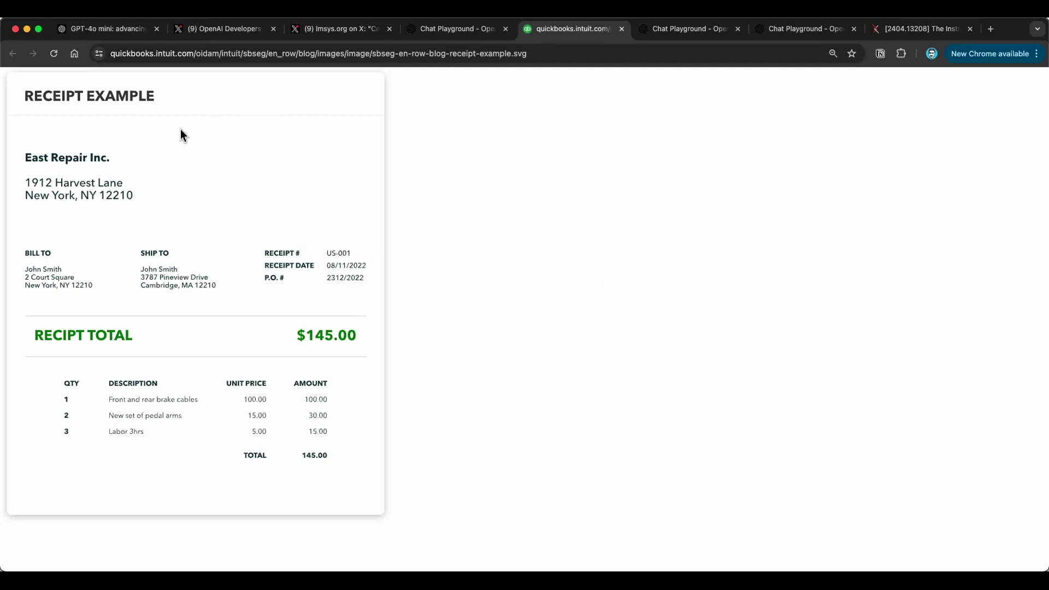
Return to the receipt-extraction chat and read gpt-4o-mini's extracted business and billing details.
click(667, 31)
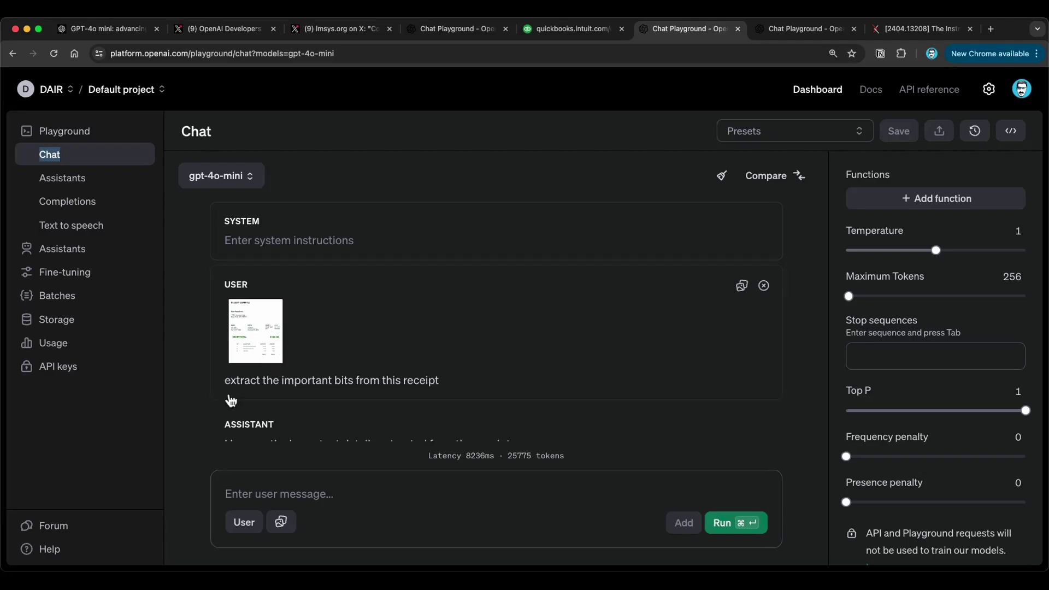
scroll(240, 382, down, 2)
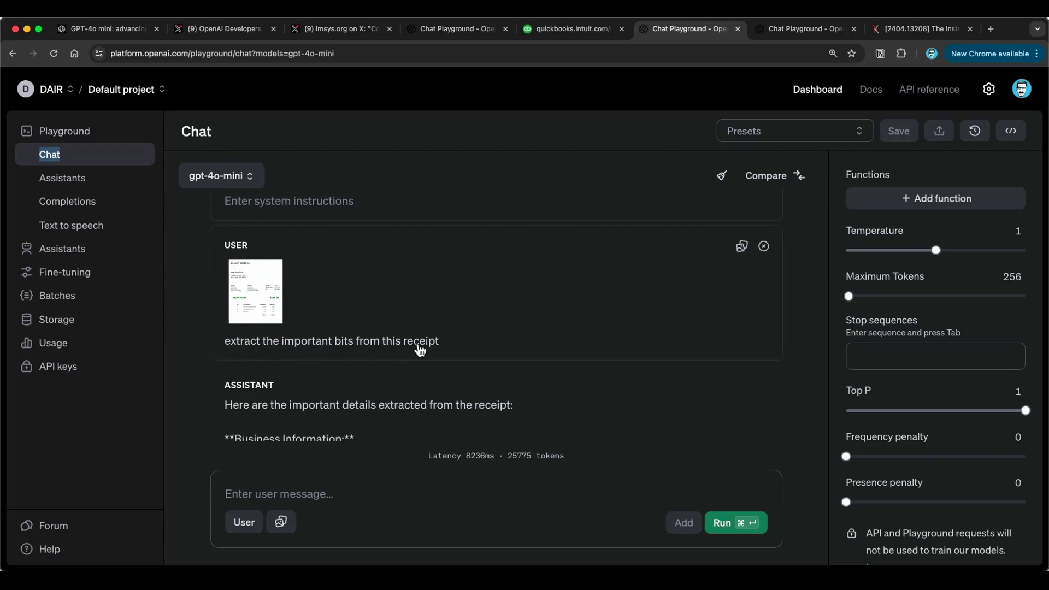
scroll(471, 359, down, 3)
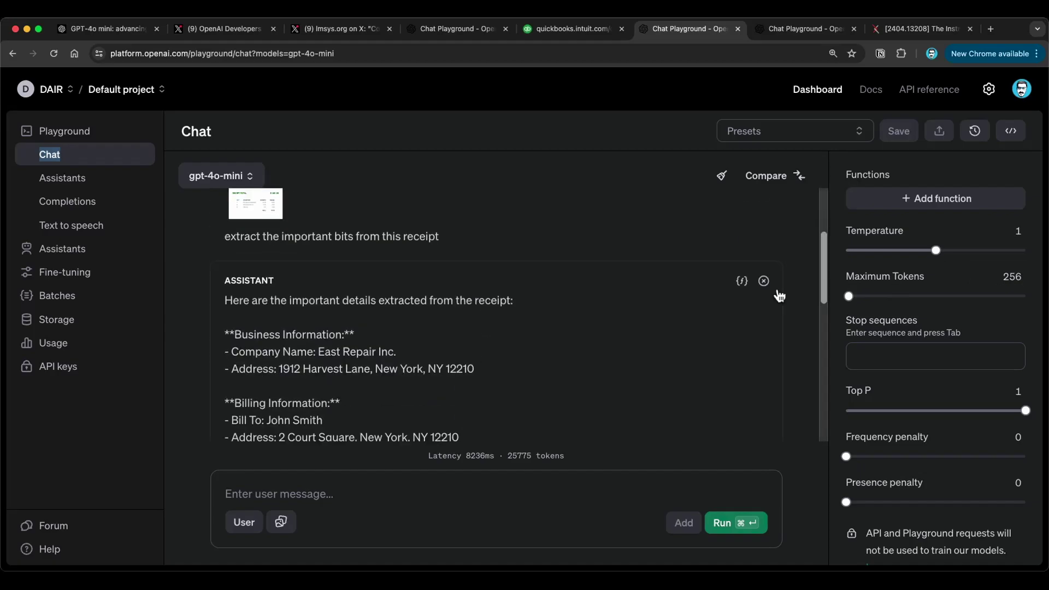
Delete the previous assistant reply and rerun GPT-4o mini for a fresh receipt extraction.
click(764, 281)
key(super+Return)
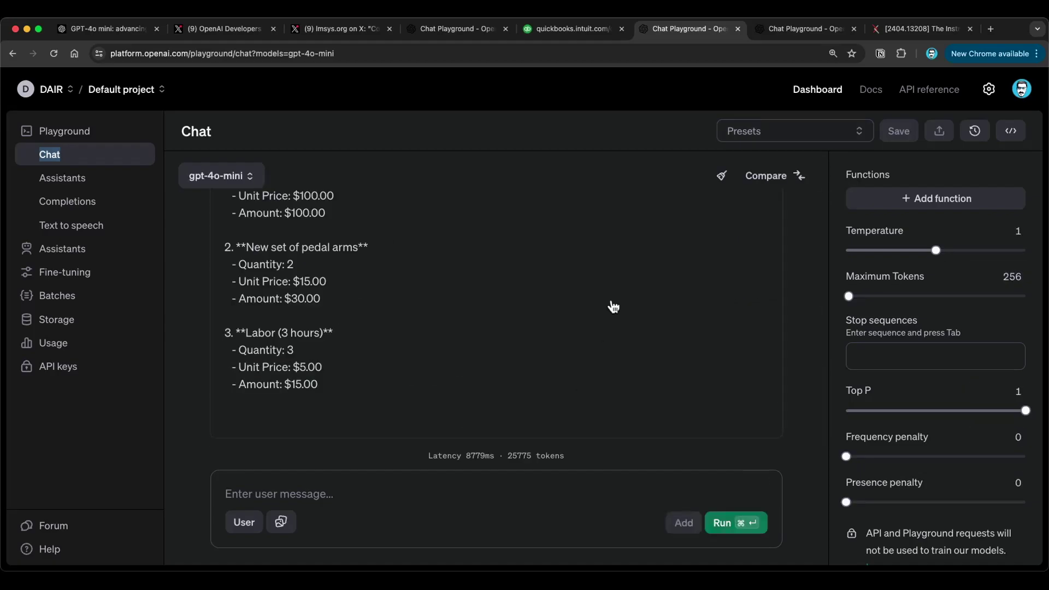
scroll(612, 305, up, 5)
scroll(613, 307, up, 5)
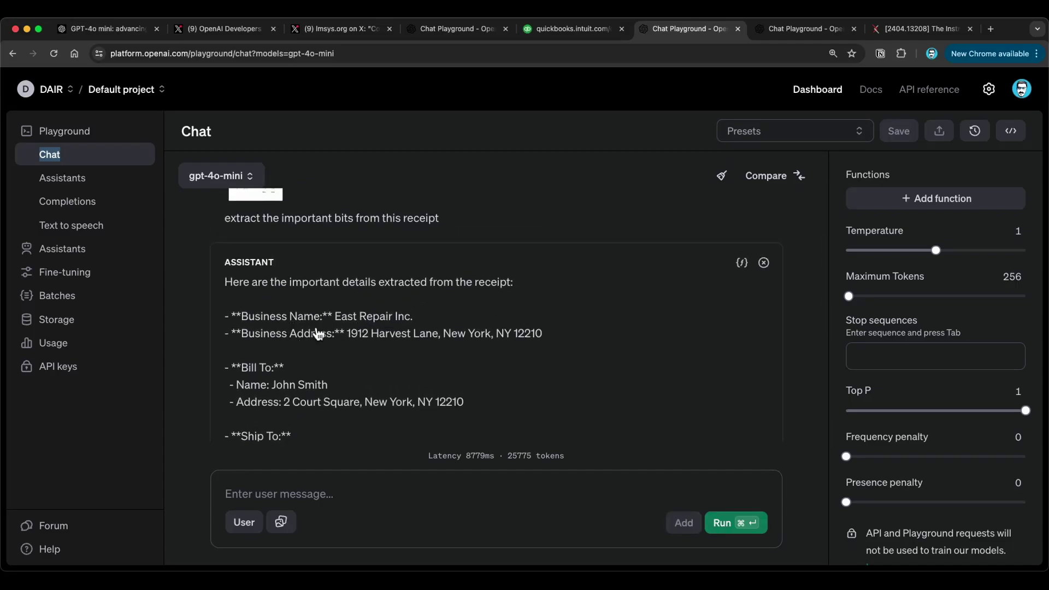
Check the extracted receipt details against the original quickbooks receipt.
click(568, 29)
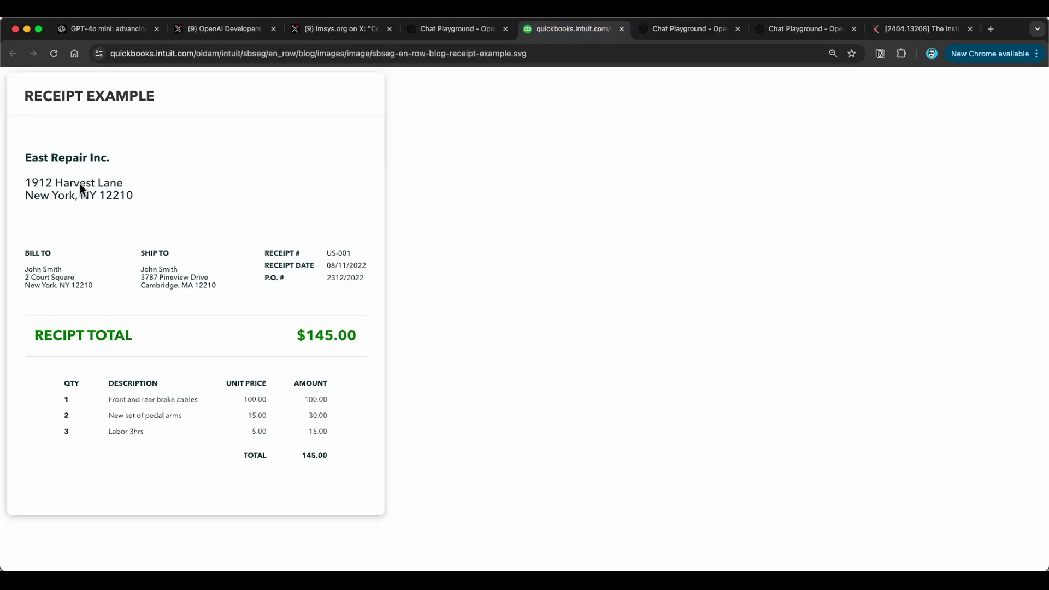
click(682, 31)
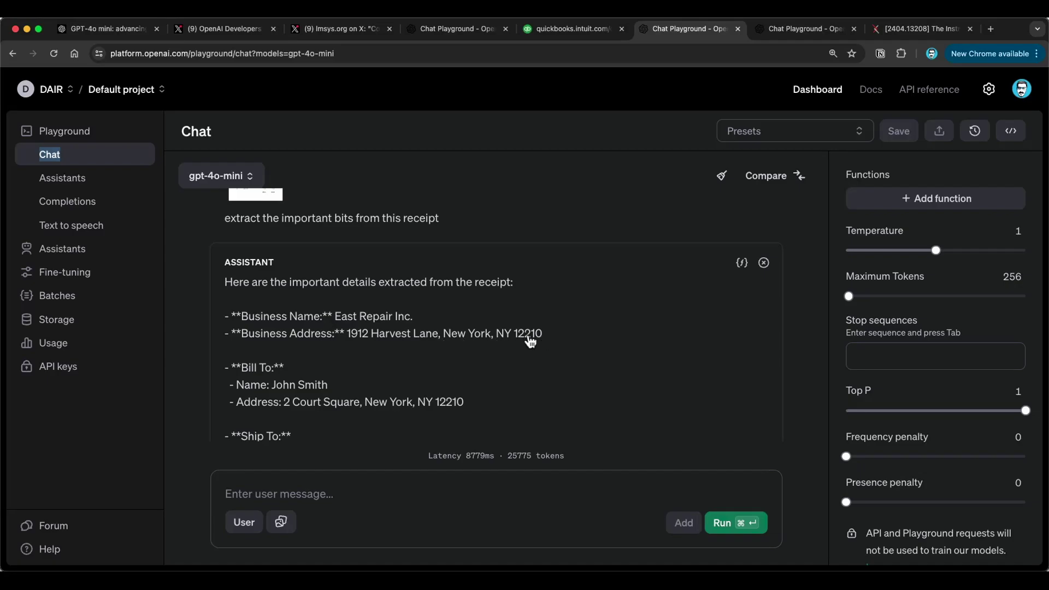
click(568, 28)
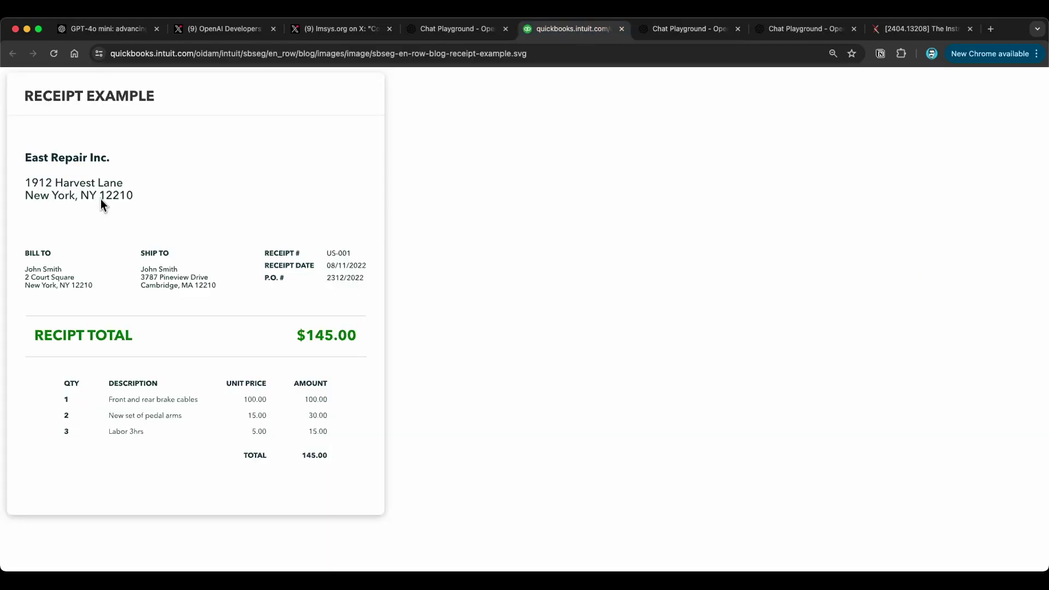
click(687, 28)
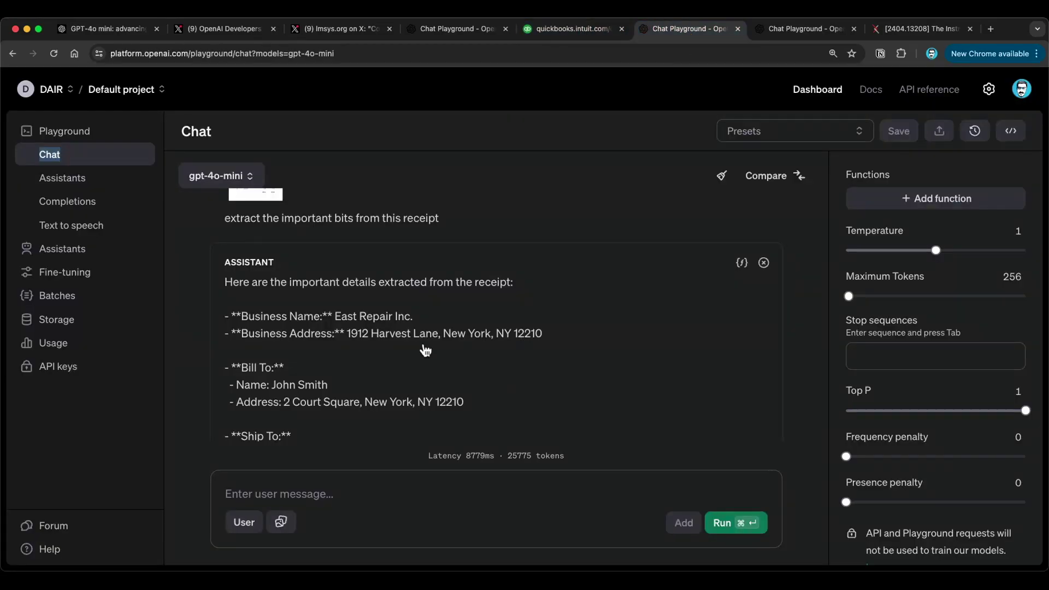
scroll(234, 288, down, 3)
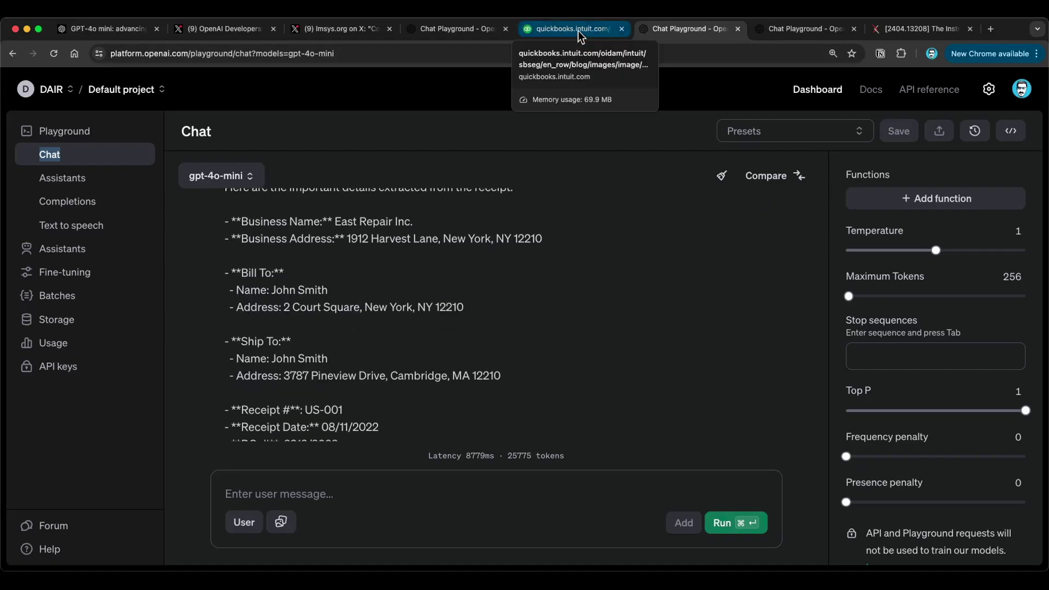
click(578, 30)
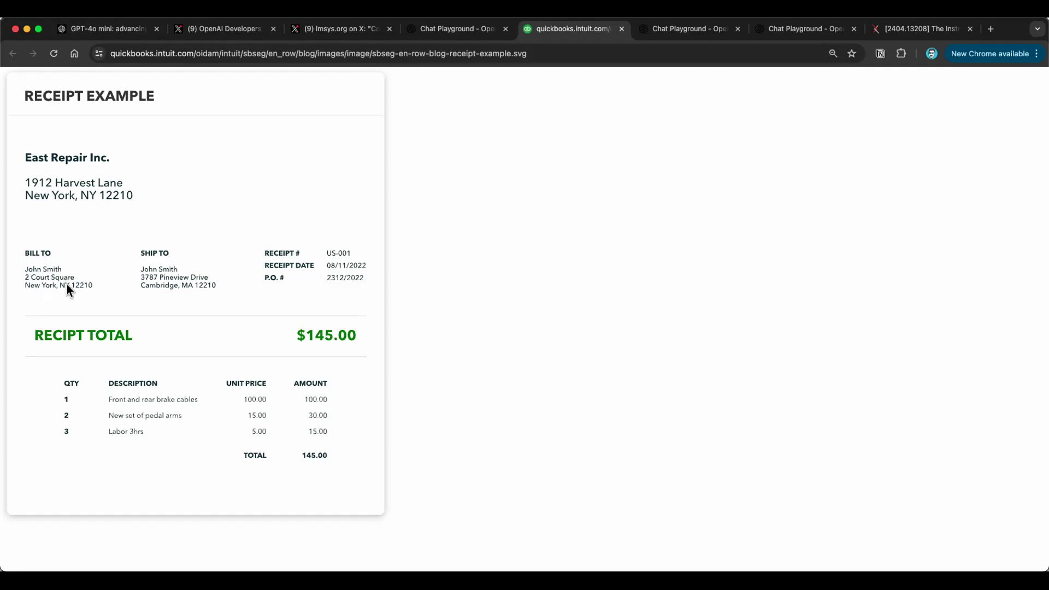
key(ctrl+Tab)
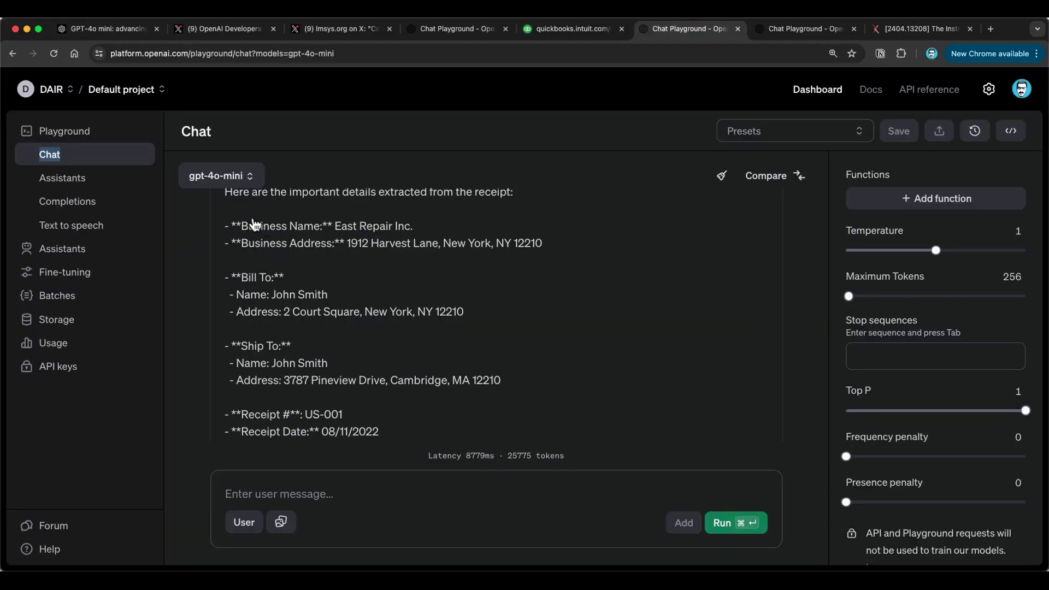
scroll(279, 358, down, 2)
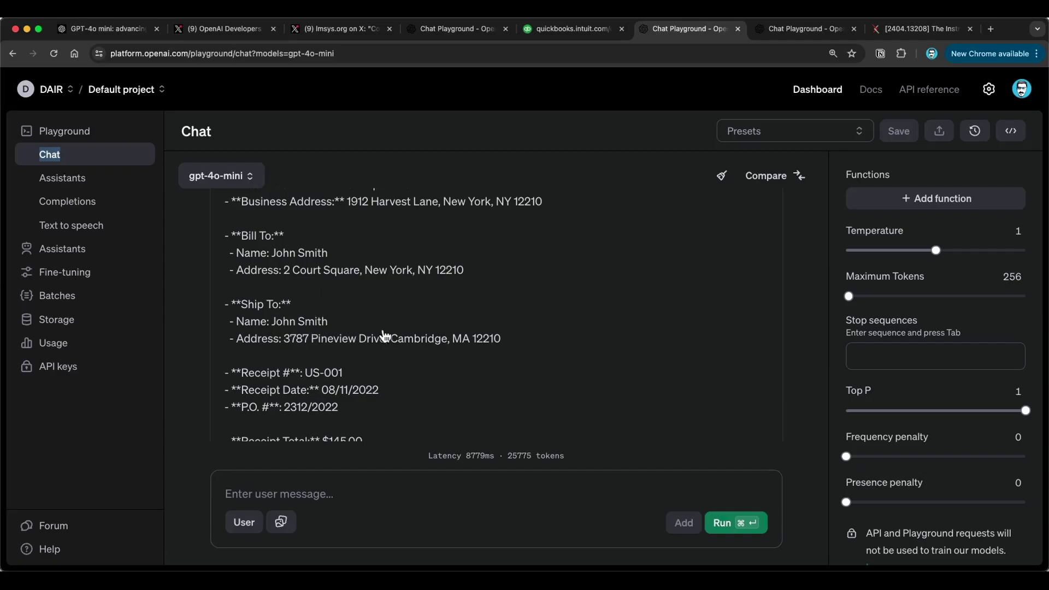
scroll(334, 339, down, 3)
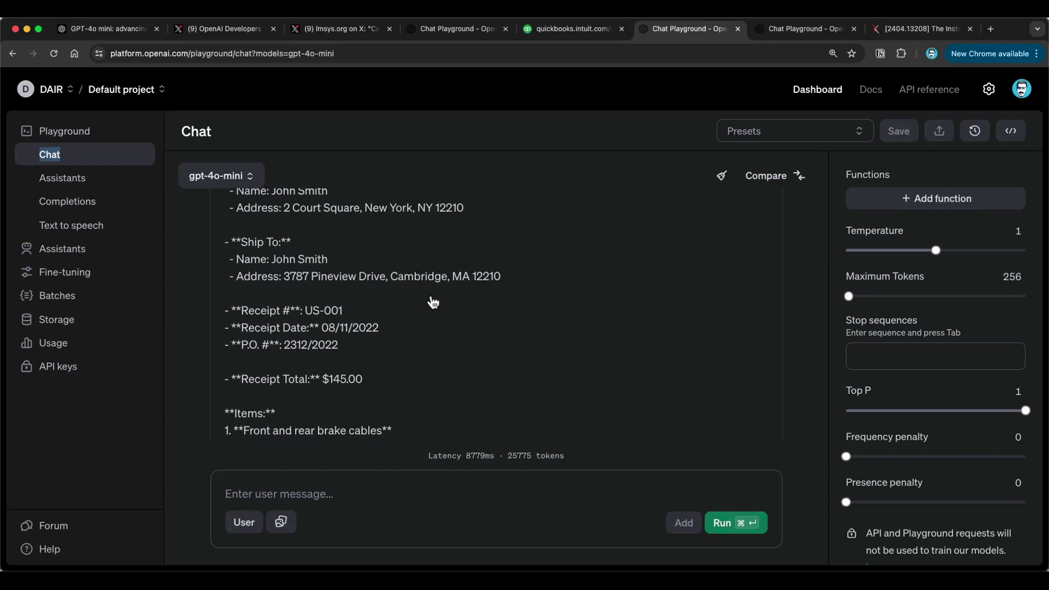
scroll(427, 289, down, 7)
scroll(428, 290, down, 2)
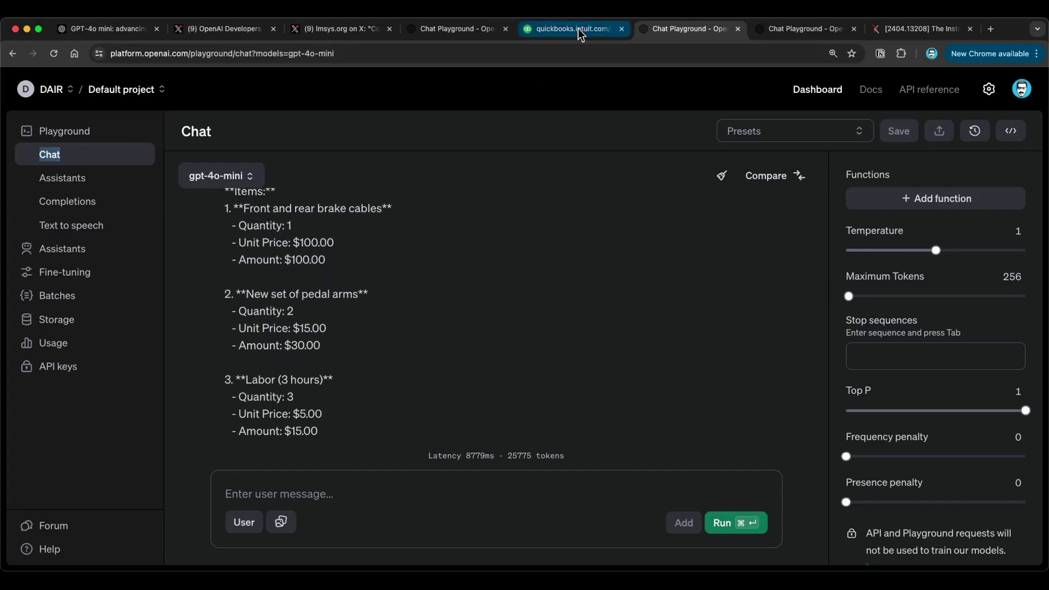
click(581, 28)
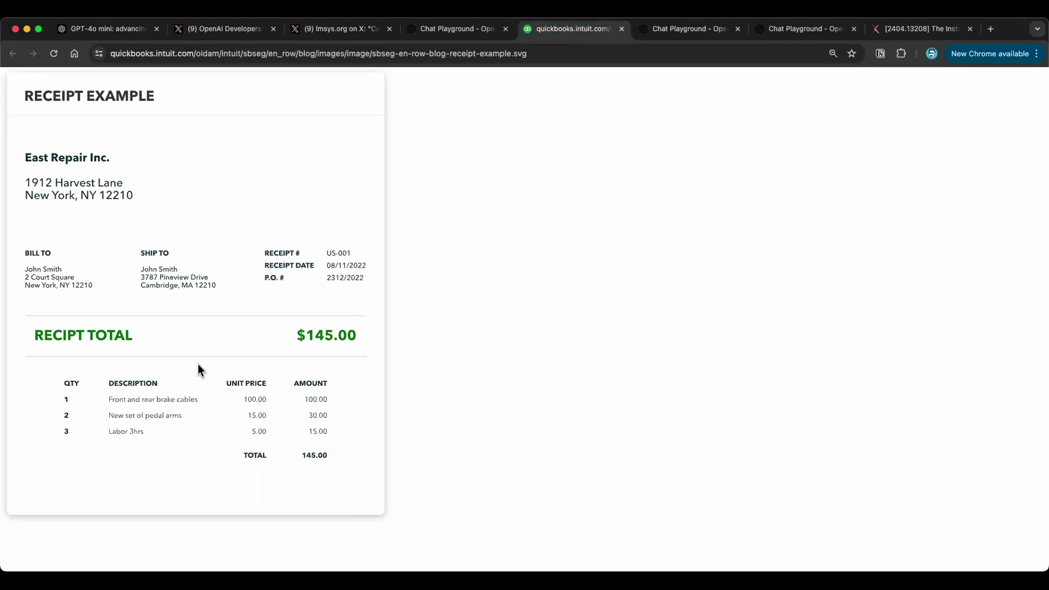
click(683, 30)
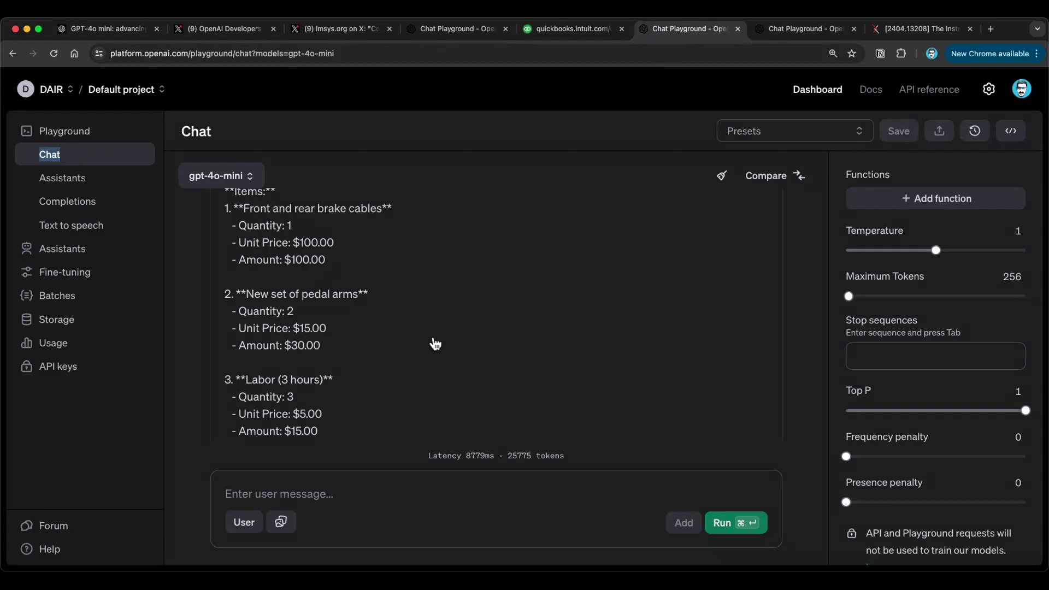
scroll(431, 340, up, 3)
scroll(431, 340, up, 2)
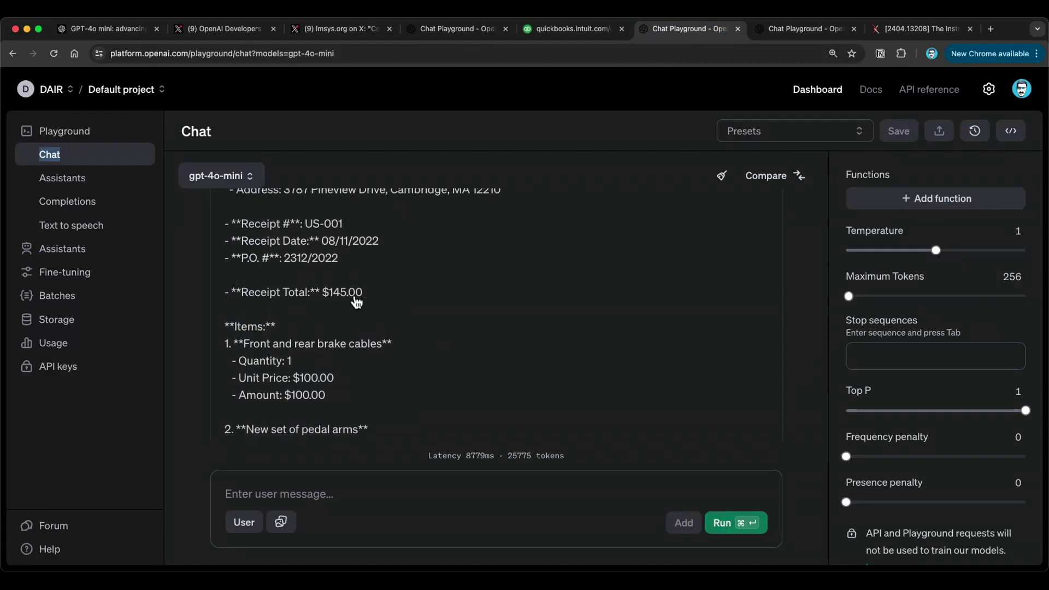
scroll(372, 310, down, 1)
scroll(371, 311, down, 4)
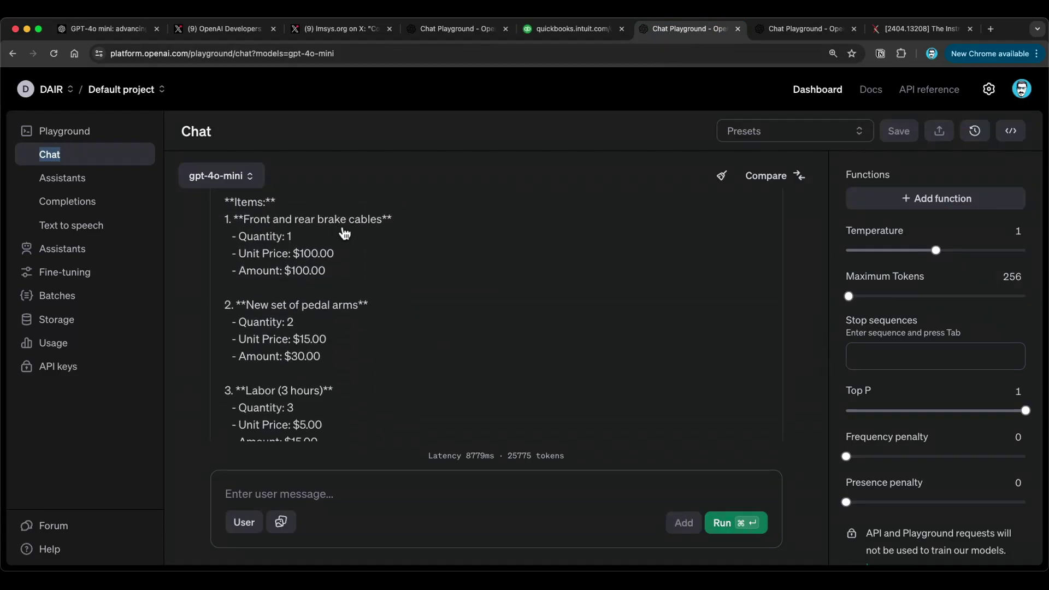
Verify the extracted line items, quantities and unit prices against the receipt.
click(577, 31)
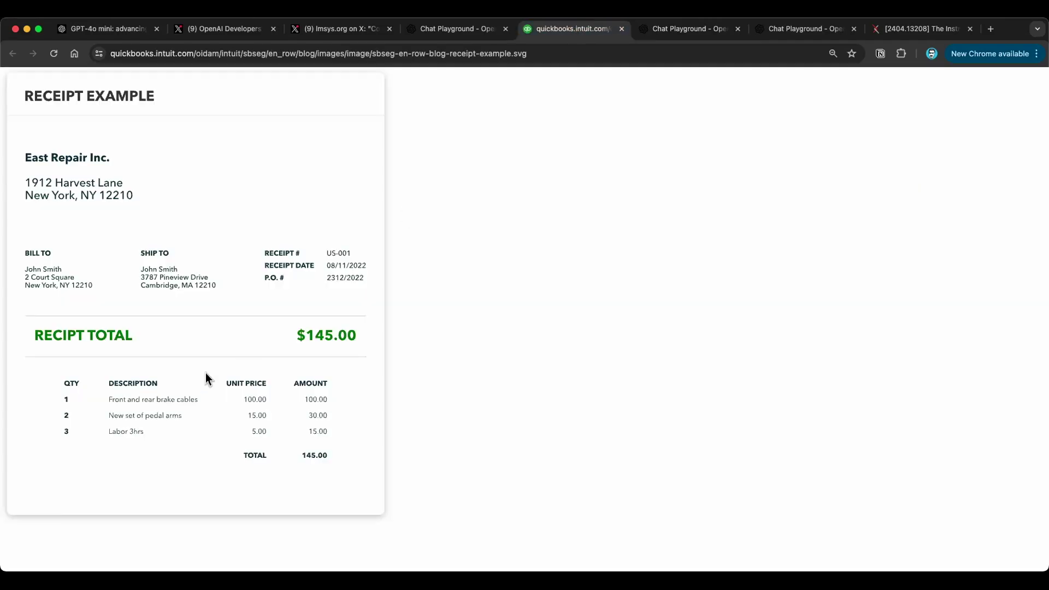
click(693, 29)
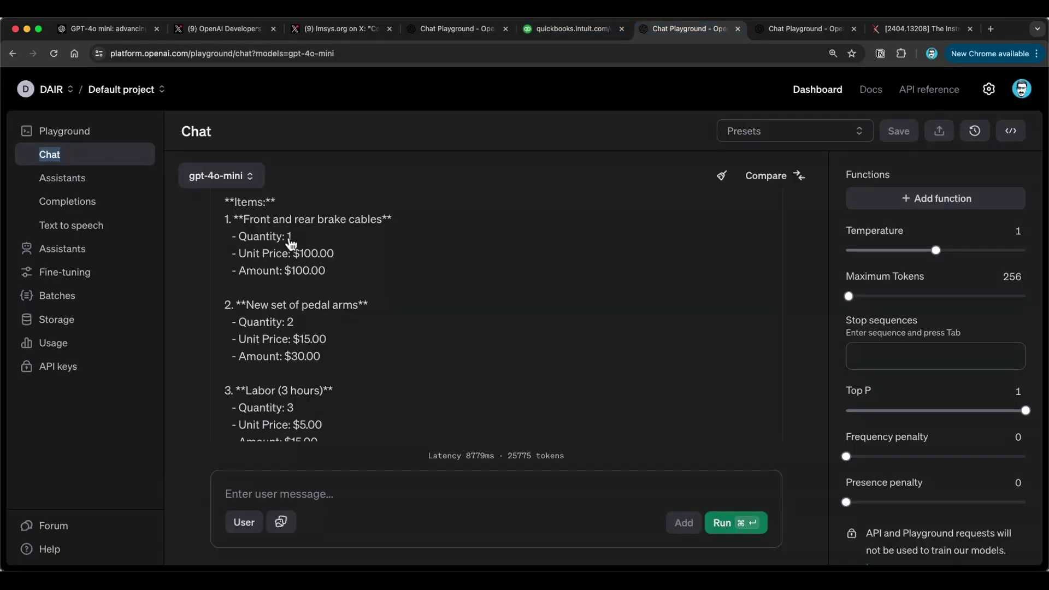
key(ctrl+shift+Tab)
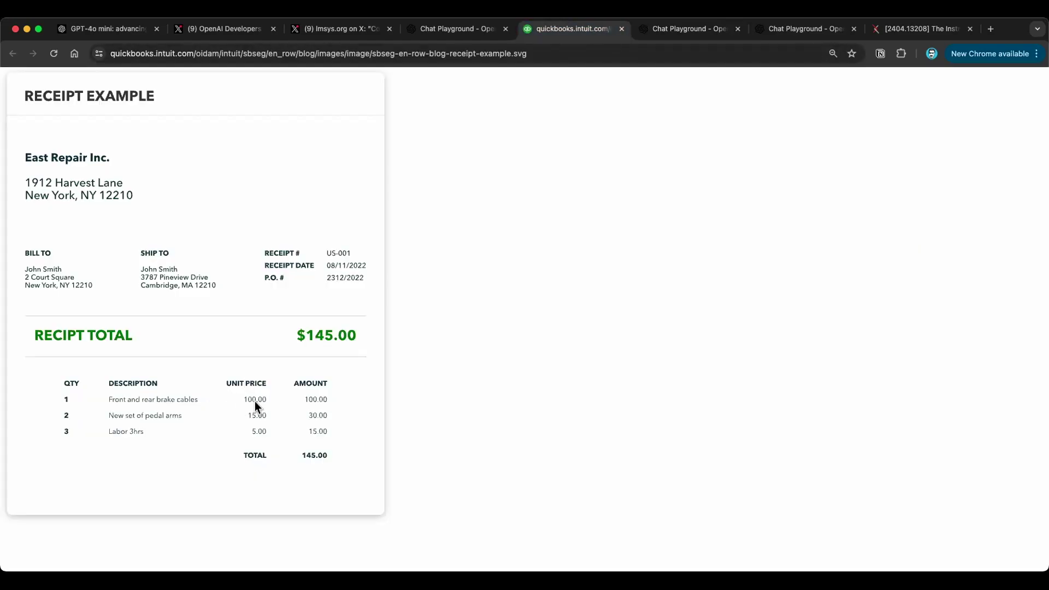
click(696, 30)
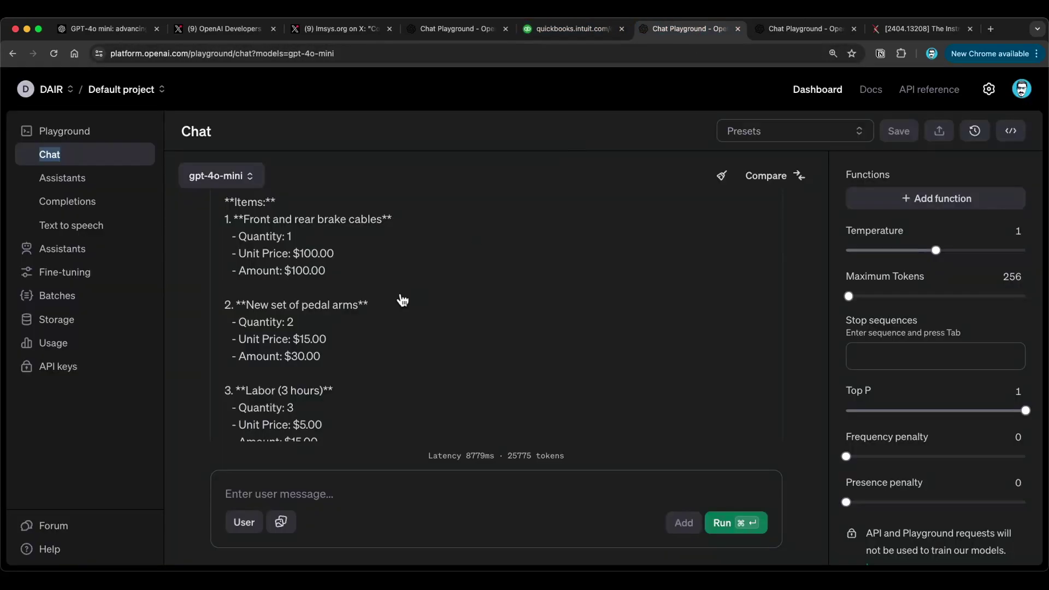
scroll(316, 287, down, 1)
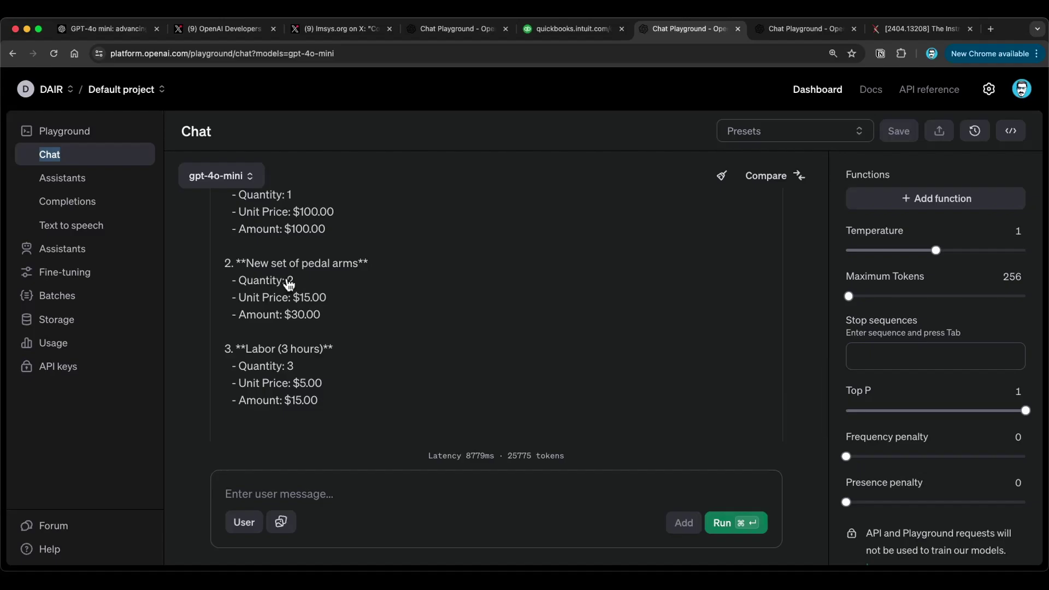
click(573, 30)
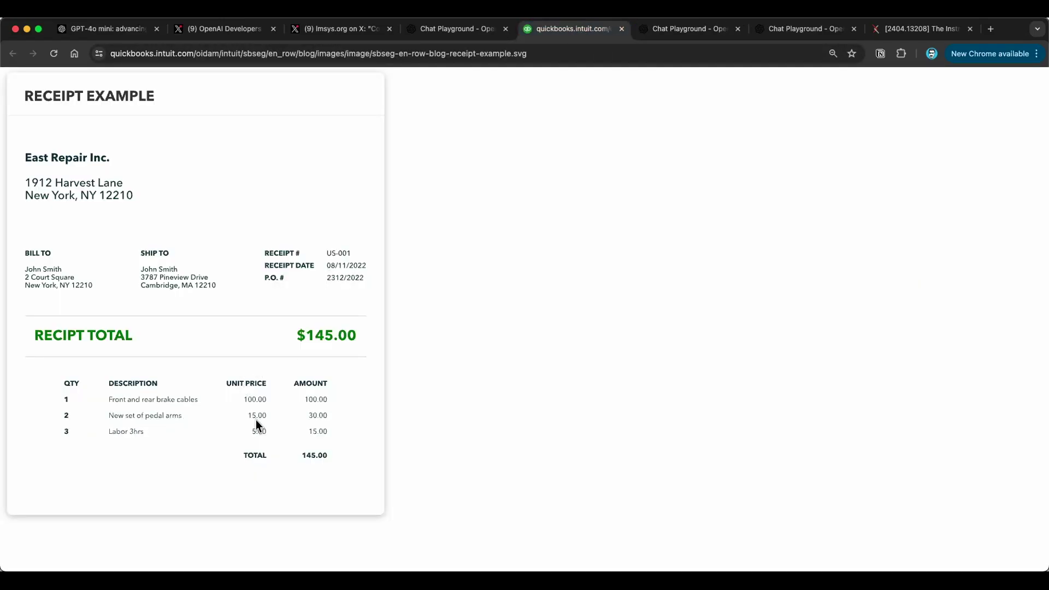
click(659, 28)
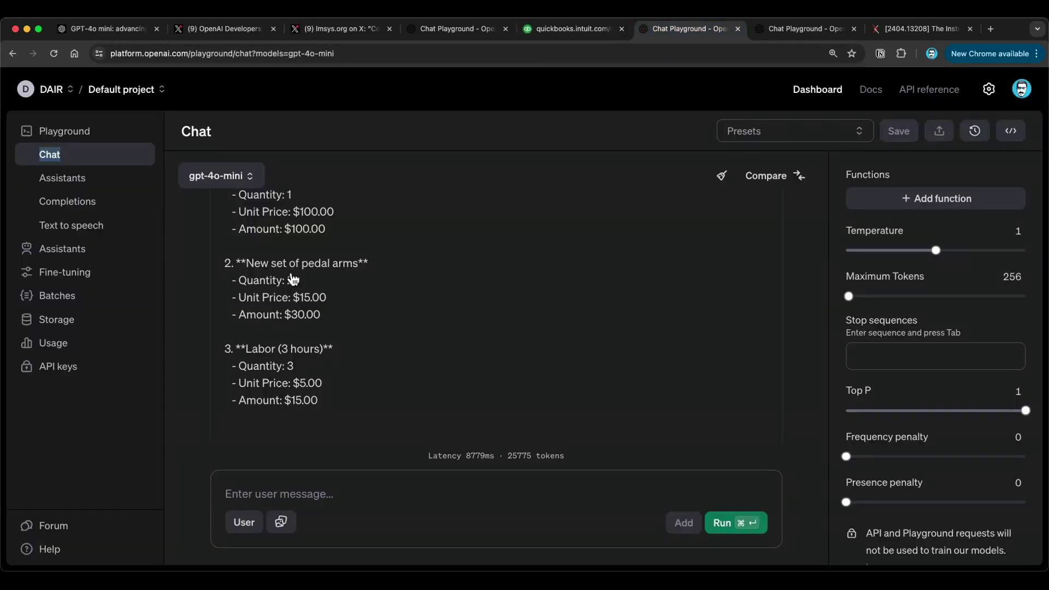
scroll(356, 335, down, 1)
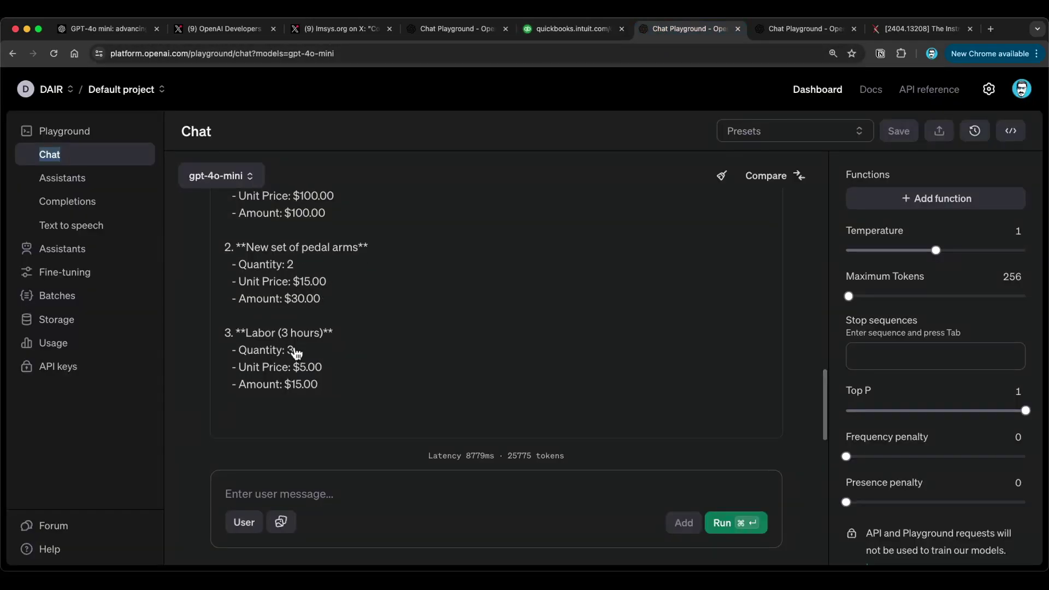
Give the receipt a final comparison, then bring up the function-calling-HN playground.
click(573, 30)
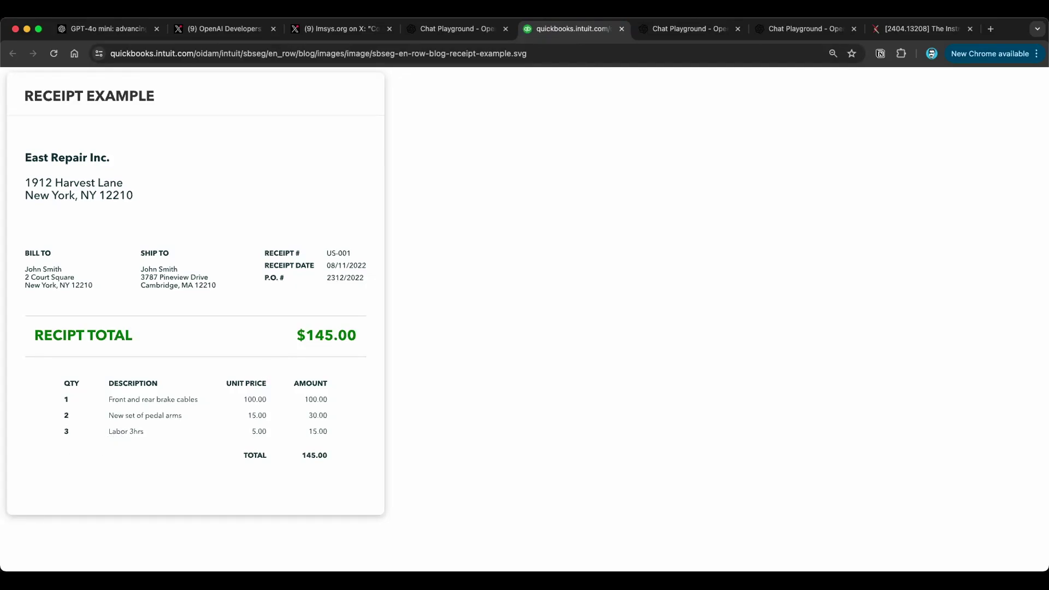
click(659, 31)
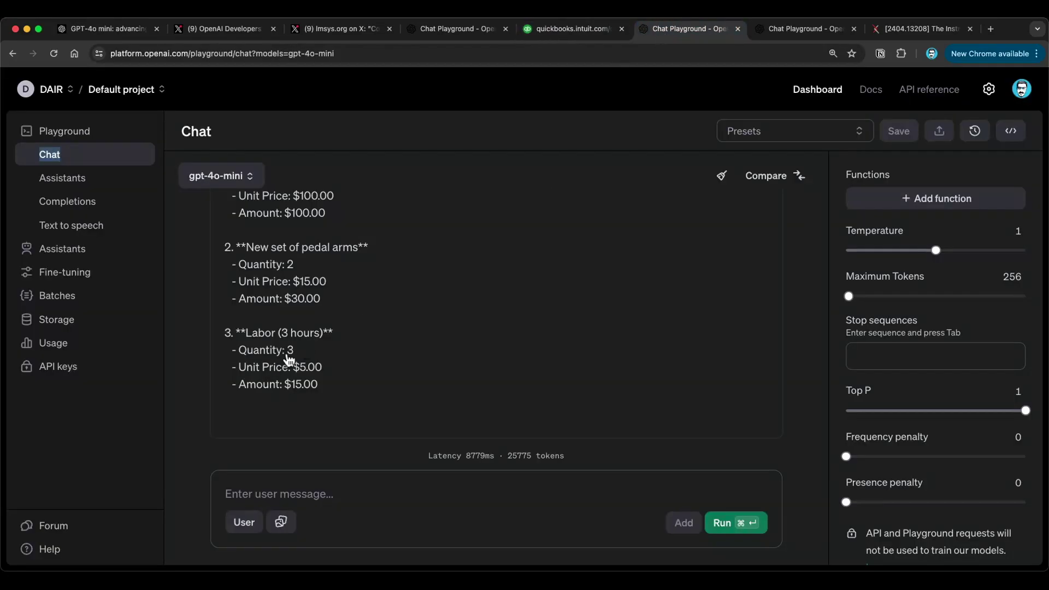
click(601, 28)
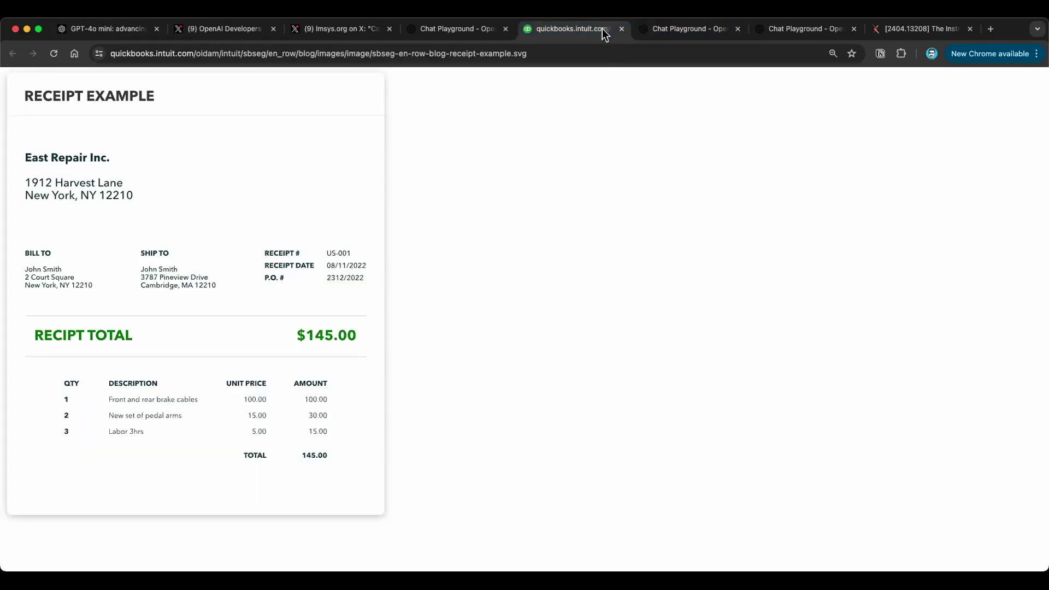
click(681, 29)
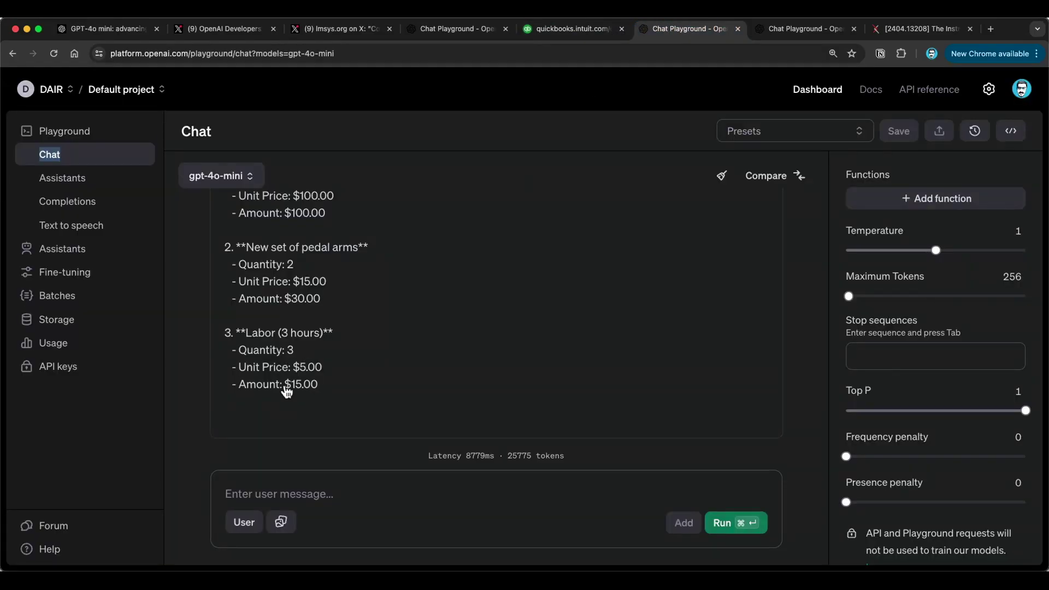
scroll(415, 289, up, 15)
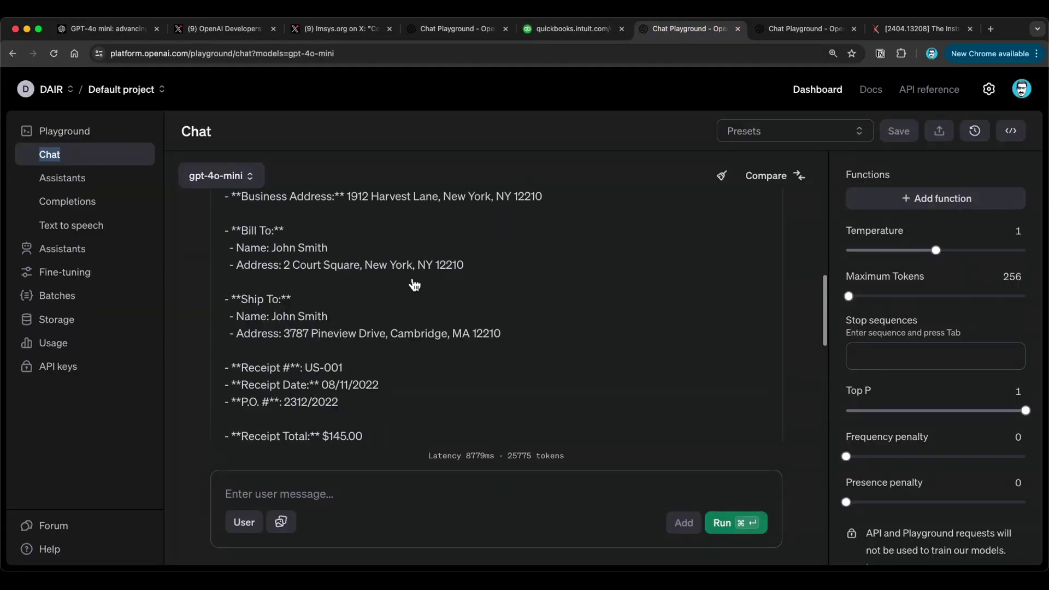
click(576, 27)
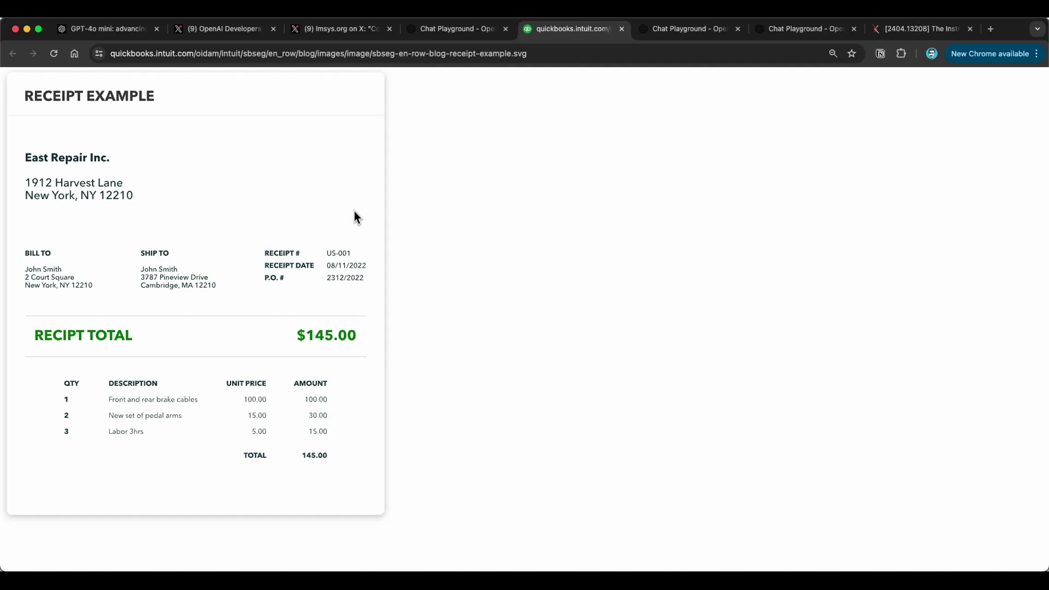
key(super+7)
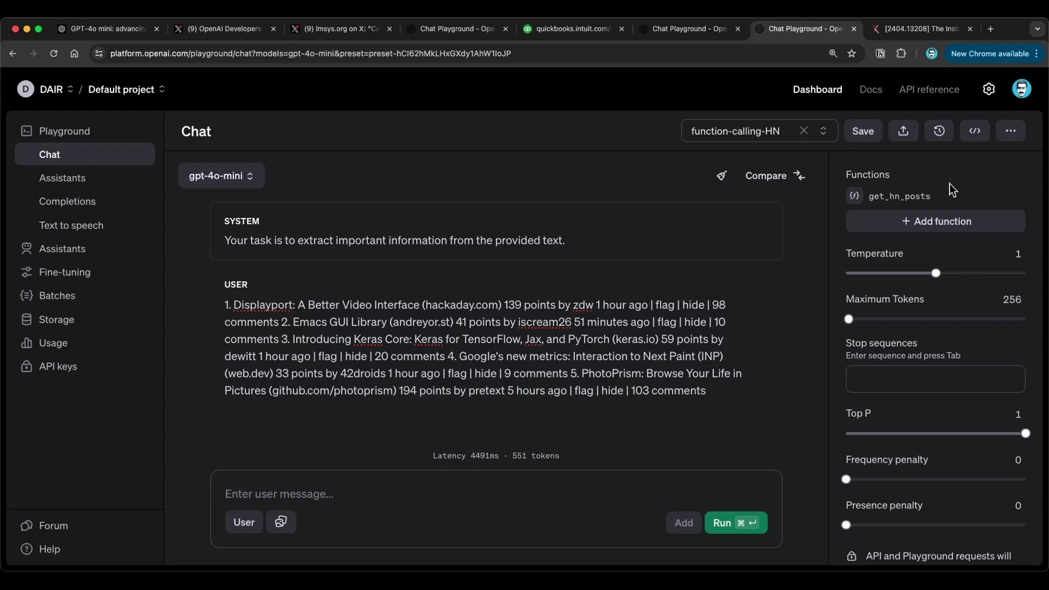
mouse_move(910, 195)
click(900, 200)
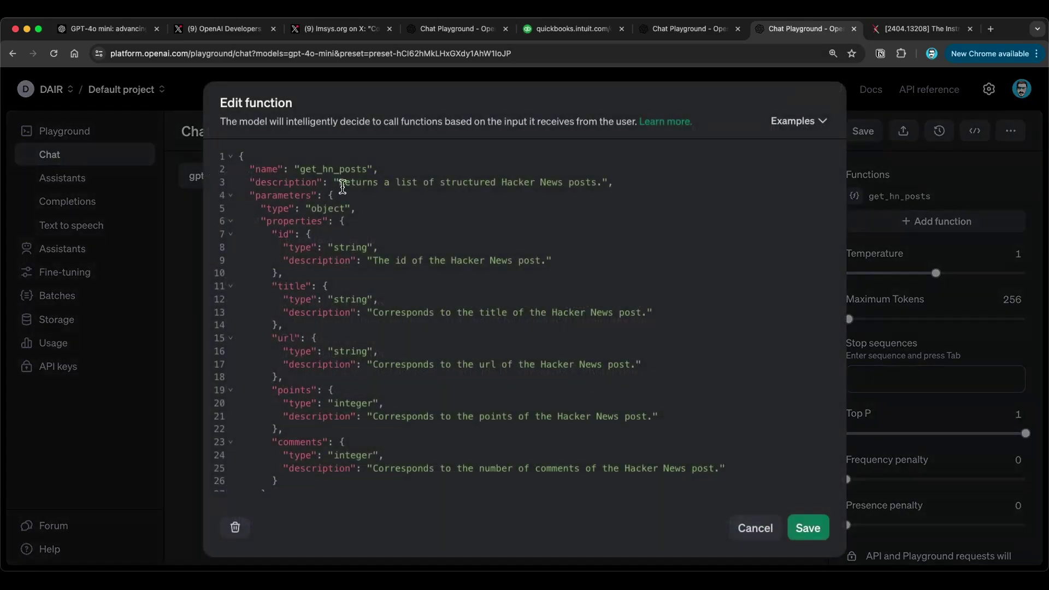
scroll(307, 186, down, 2)
scroll(306, 186, up, 2)
scroll(408, 266, down, 2)
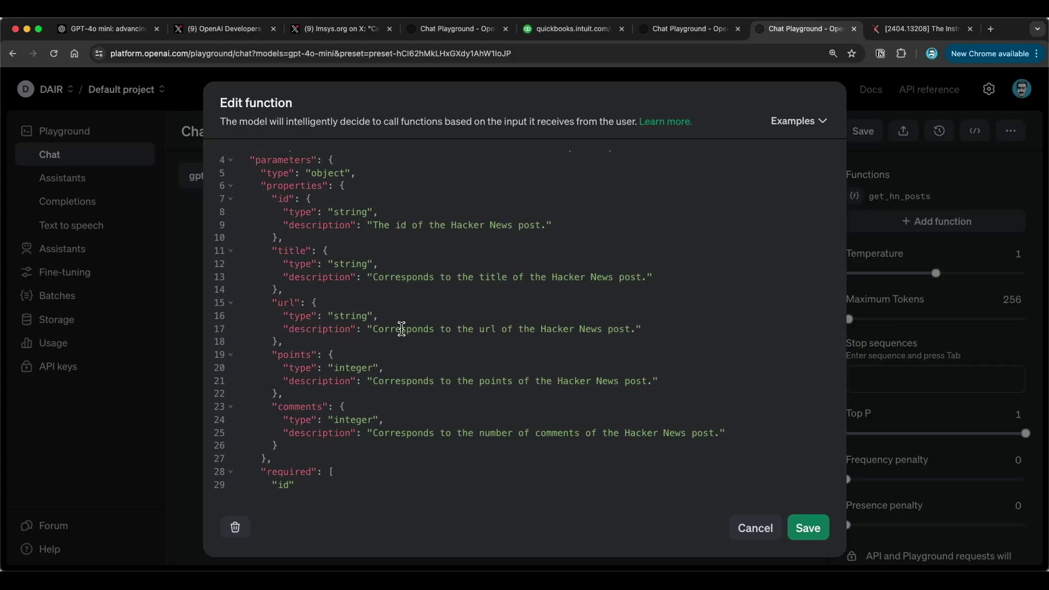
scroll(401, 328, down, 2)
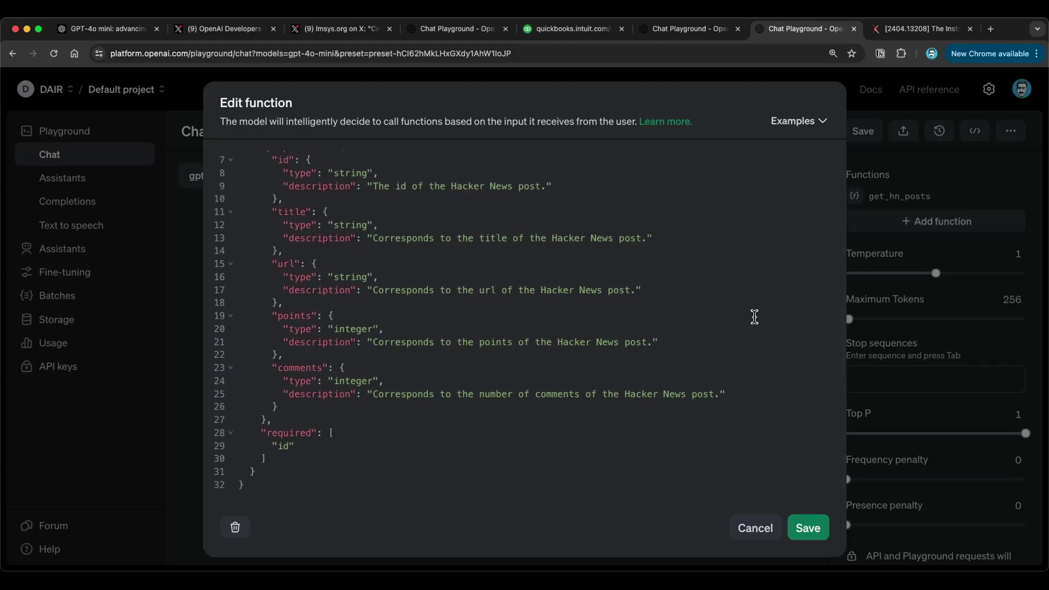
click(759, 533)
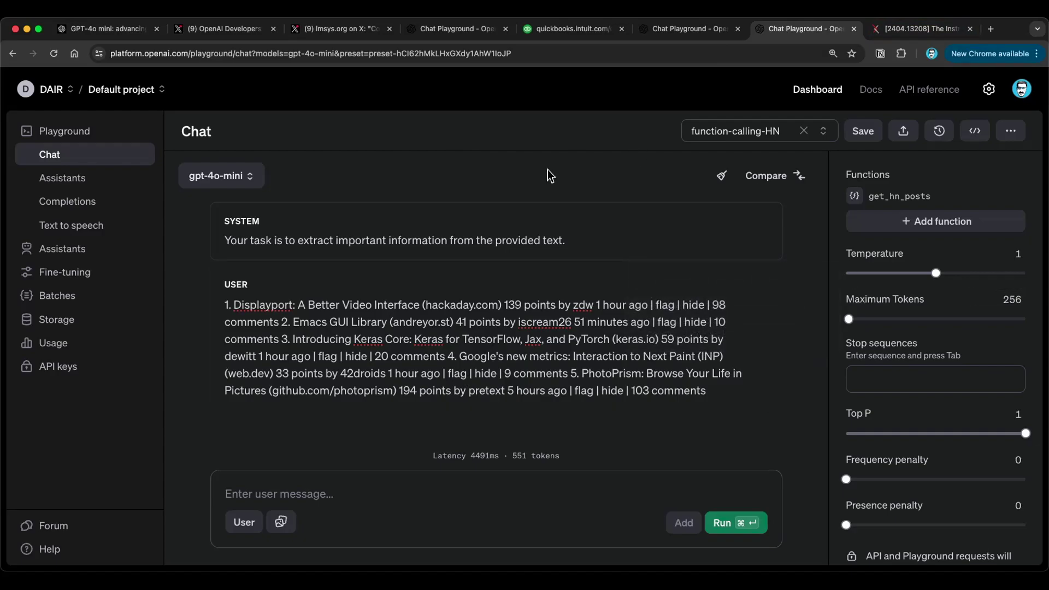
Run the system and user Hacker News messages through gpt-4o-mini.
click(723, 523)
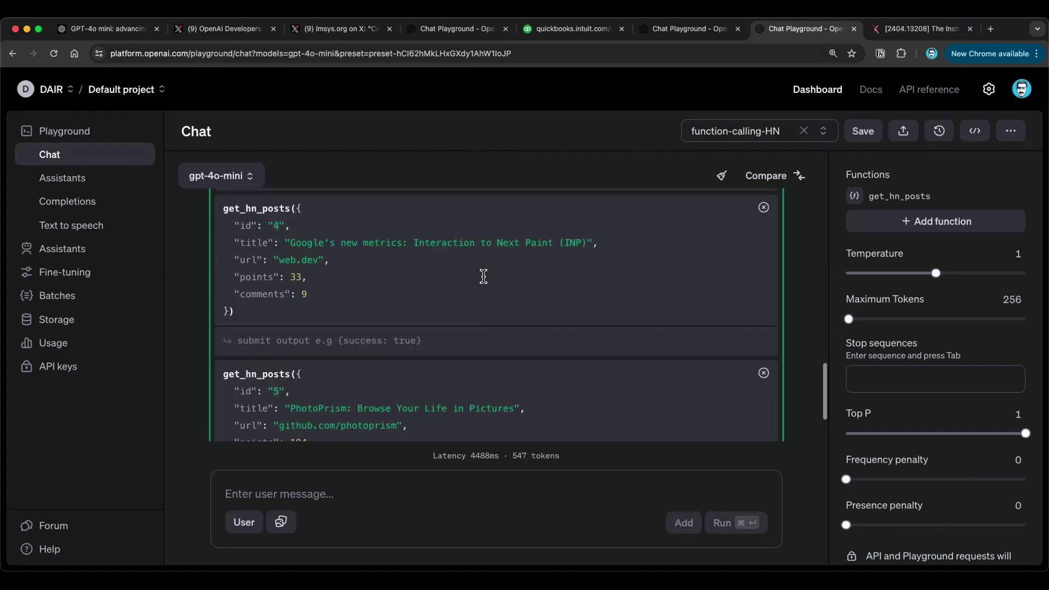
scroll(485, 278, up, 10)
scroll(485, 278, up, 5)
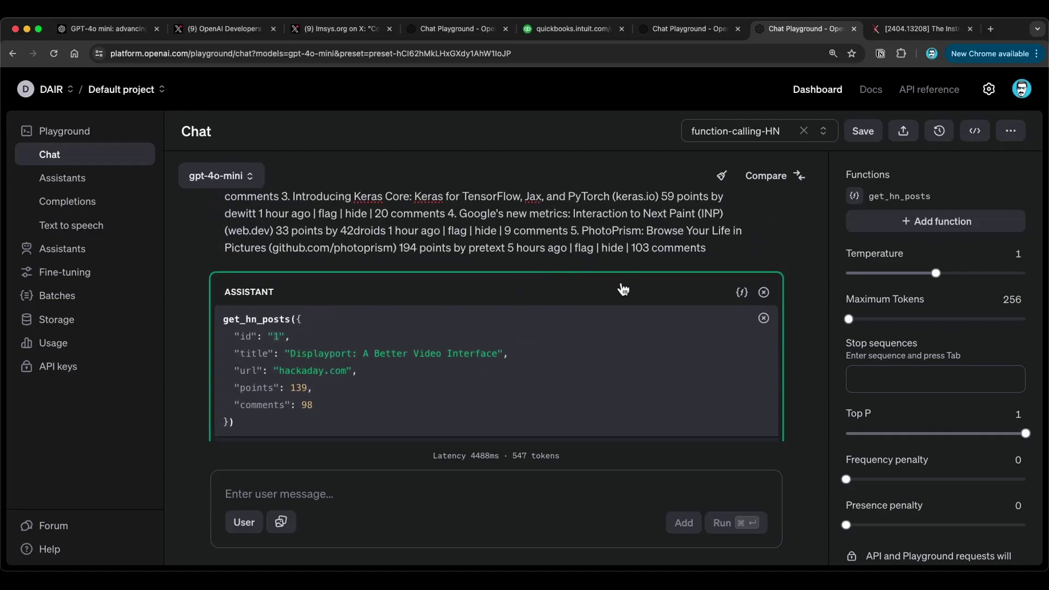
scroll(338, 311, down, 2)
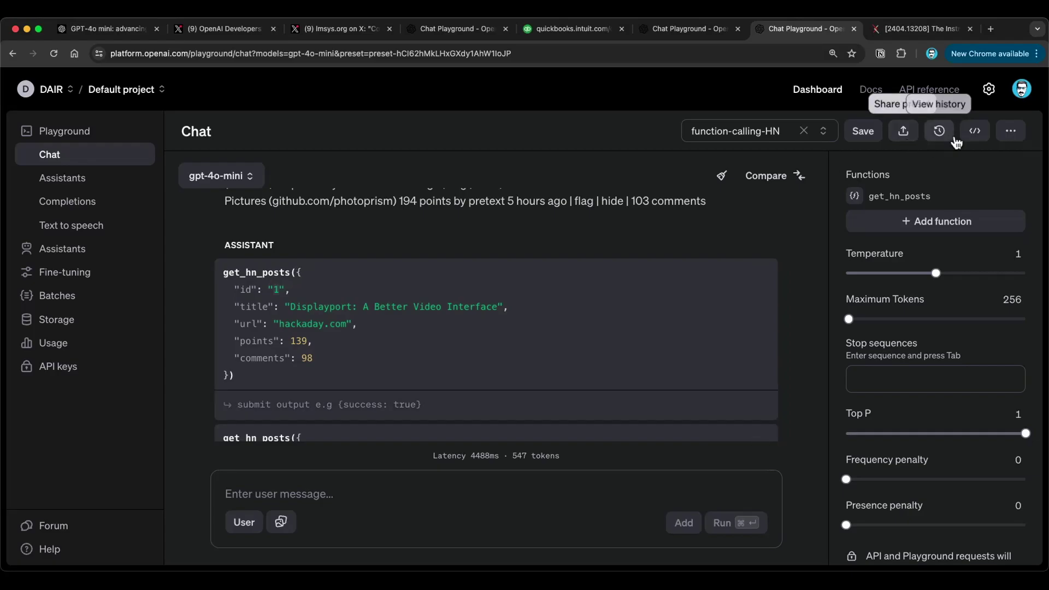
click(972, 131)
scroll(451, 313, down, 3)
scroll(451, 313, down, 5)
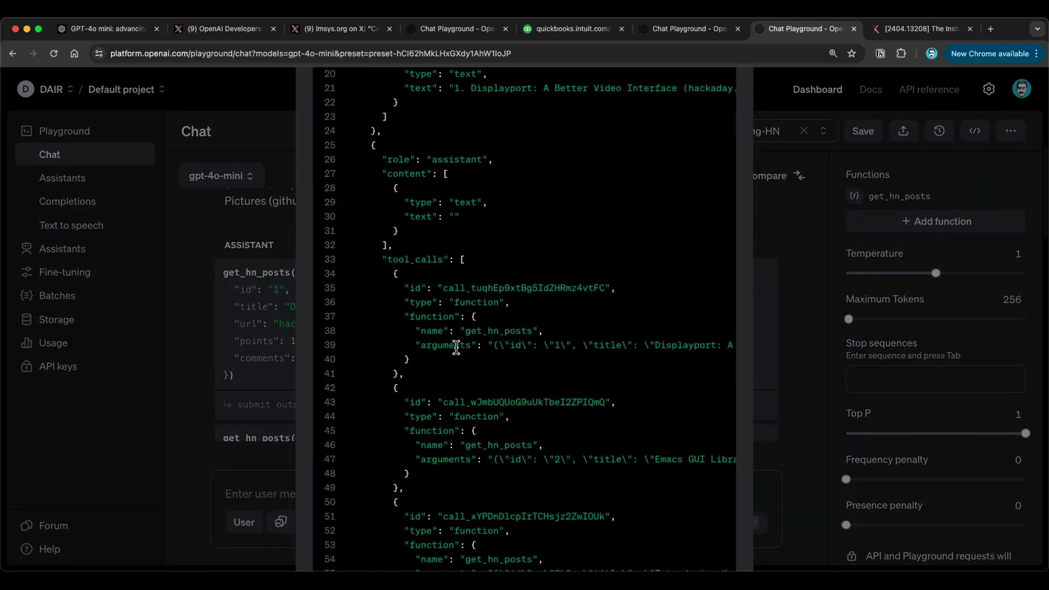
scroll(489, 345, right, 3)
scroll(437, 346, right, 3)
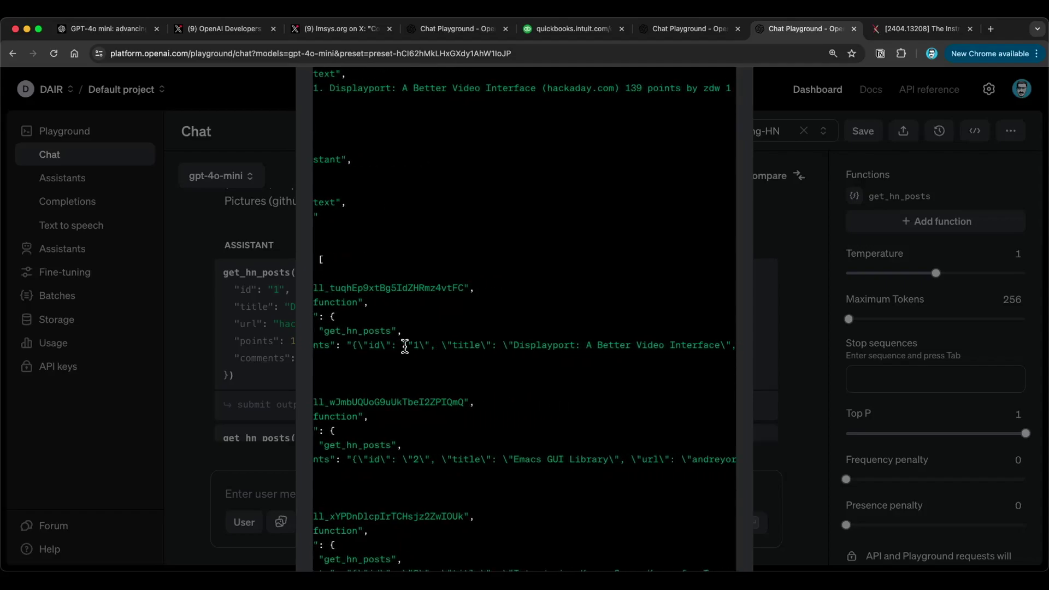
scroll(405, 346, right, 10)
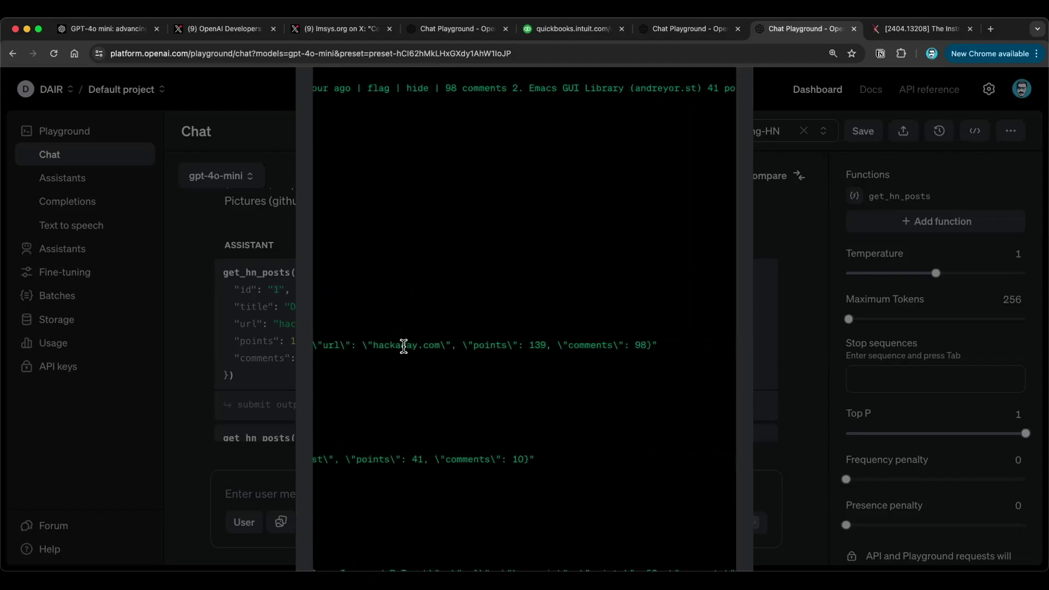
scroll(404, 346, left, 15)
scroll(403, 346, down, 1)
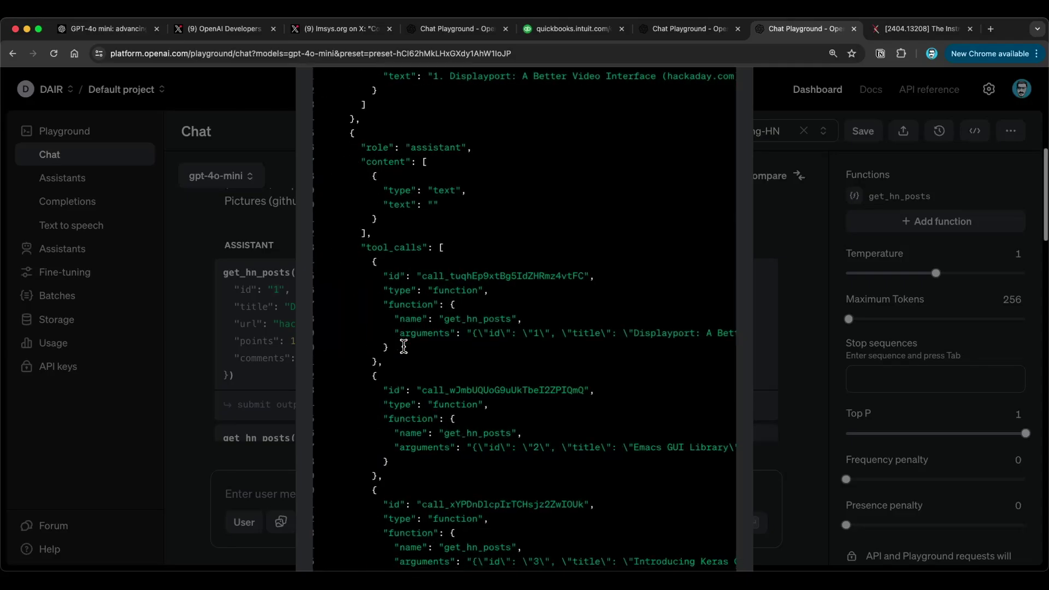
scroll(403, 346, down, 8)
scroll(492, 337, right, 4)
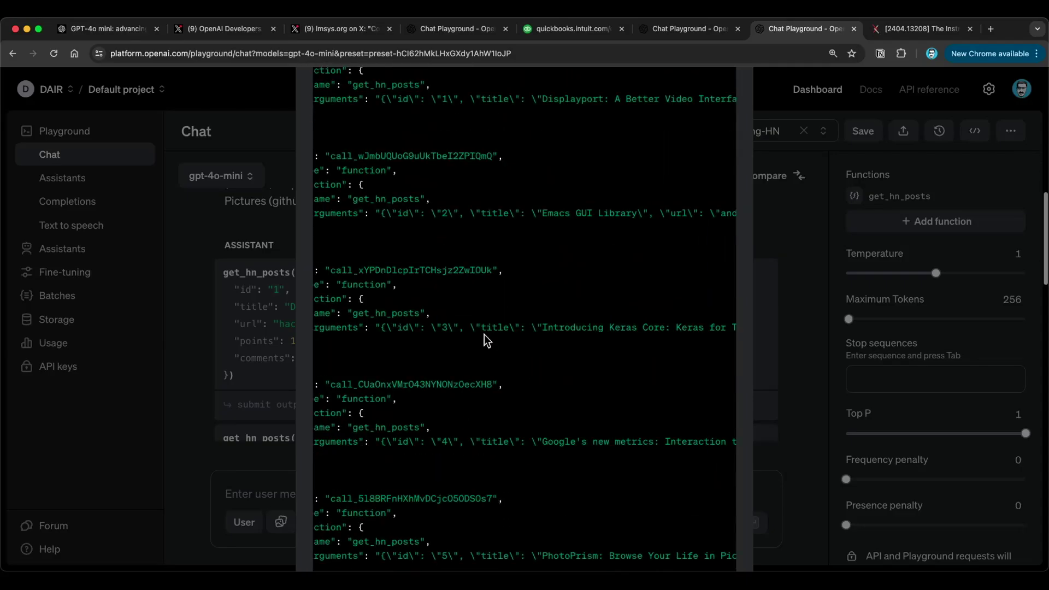
scroll(445, 342, down, 3)
Close the code view, review all five get_hn_posts calls, then switch to the GPT-4o mini article.
click(226, 281)
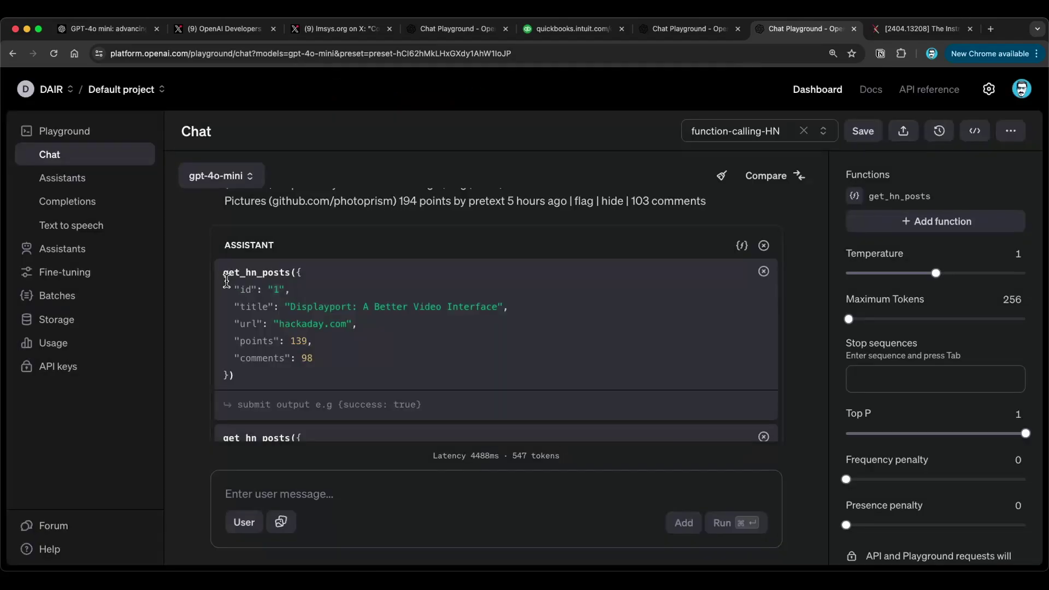
scroll(310, 315, down, 5)
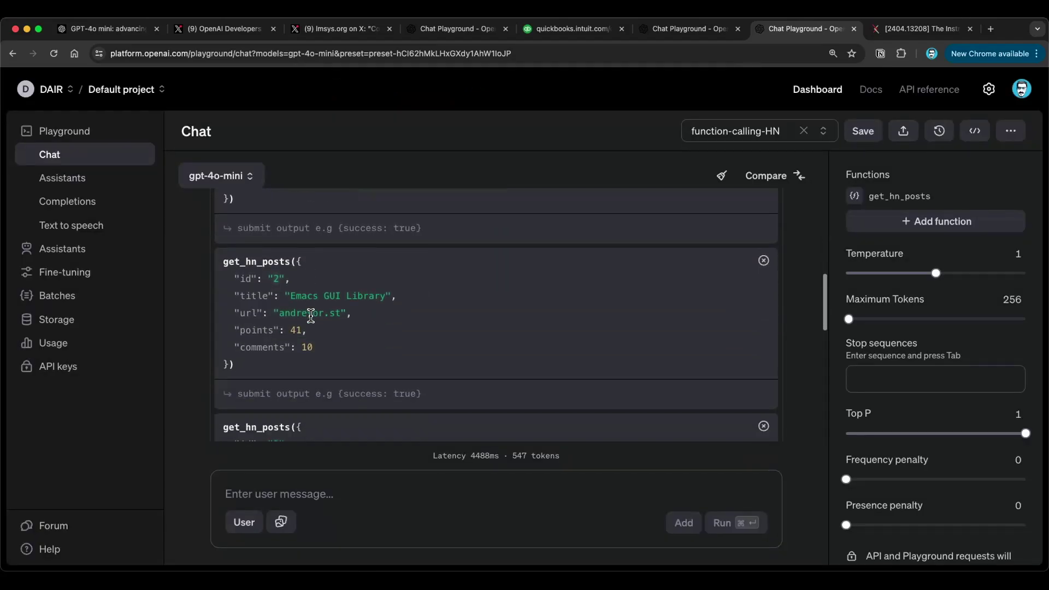
scroll(310, 316, down, 10)
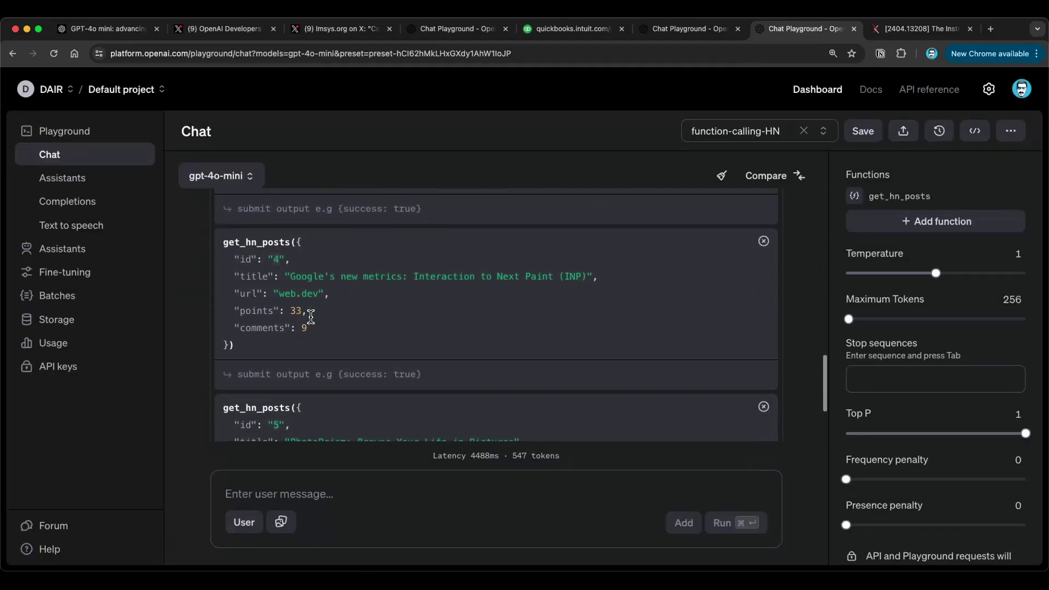
scroll(311, 317, down, 4)
scroll(486, 331, up, 15)
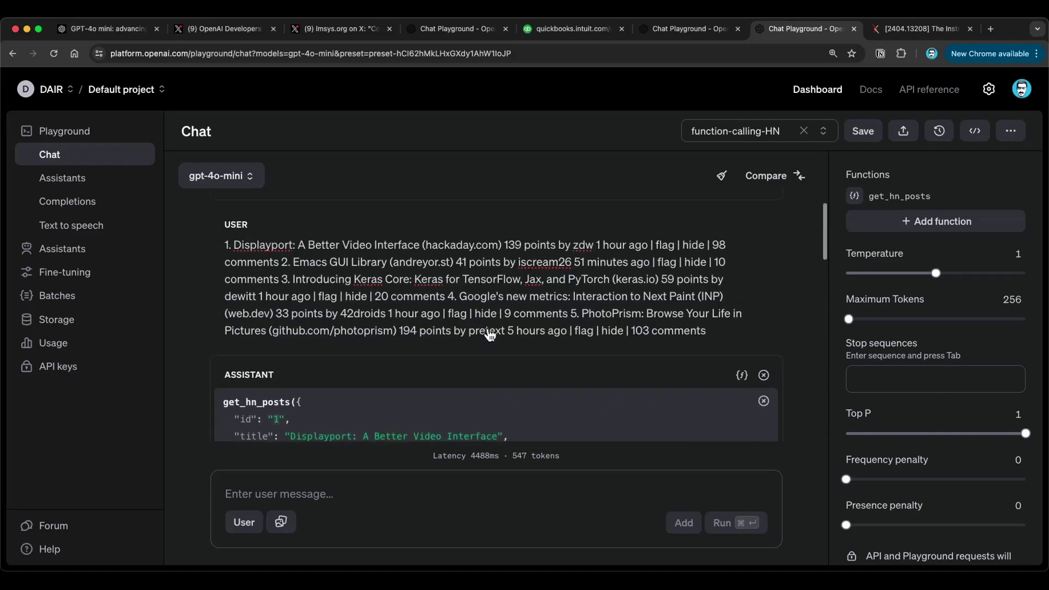
scroll(489, 334, up, 2)
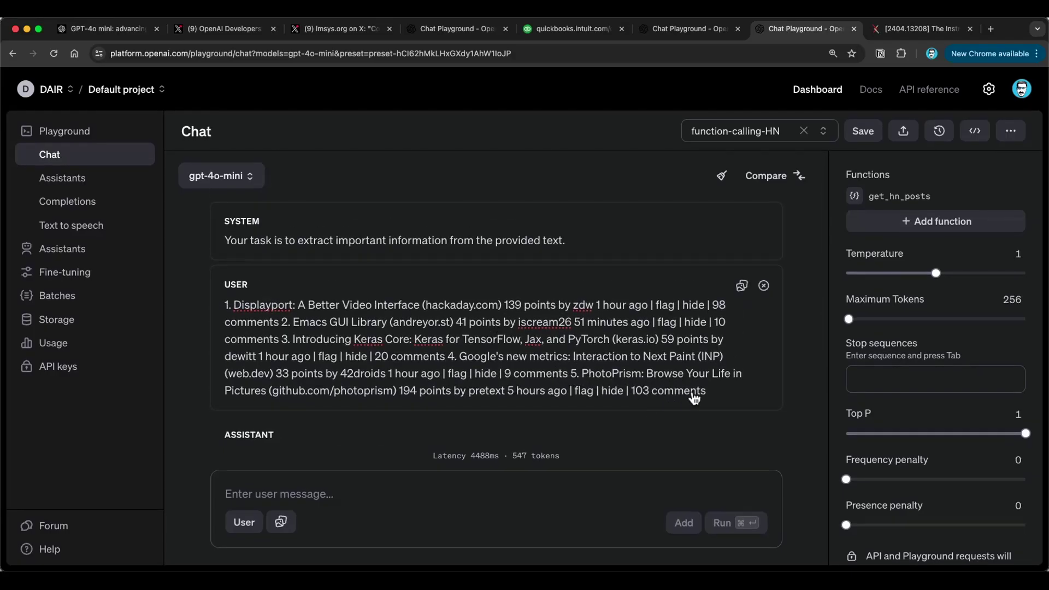
scroll(532, 346, down, 10)
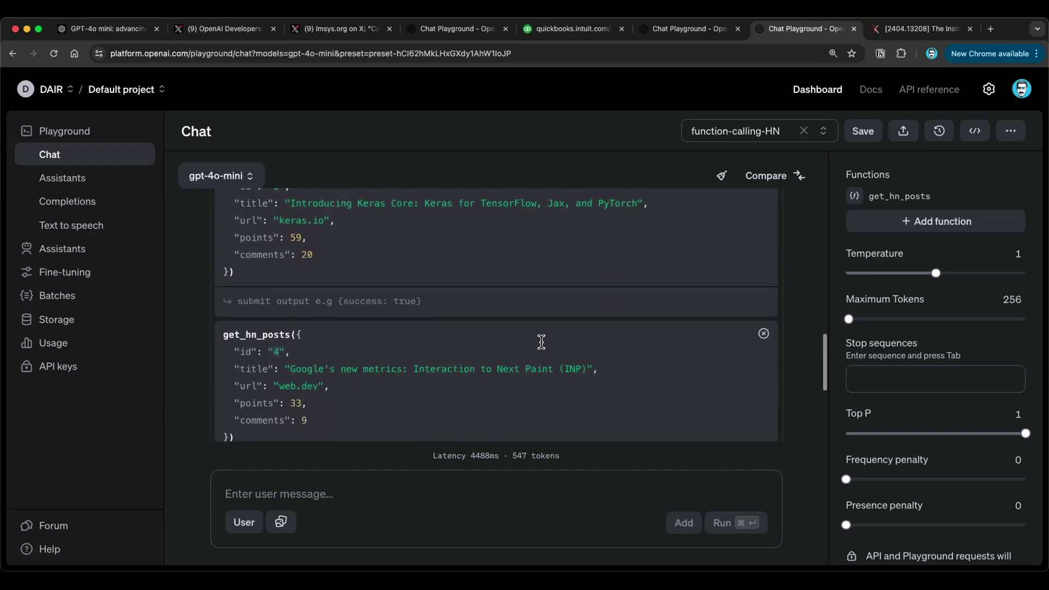
scroll(541, 342, down, 4)
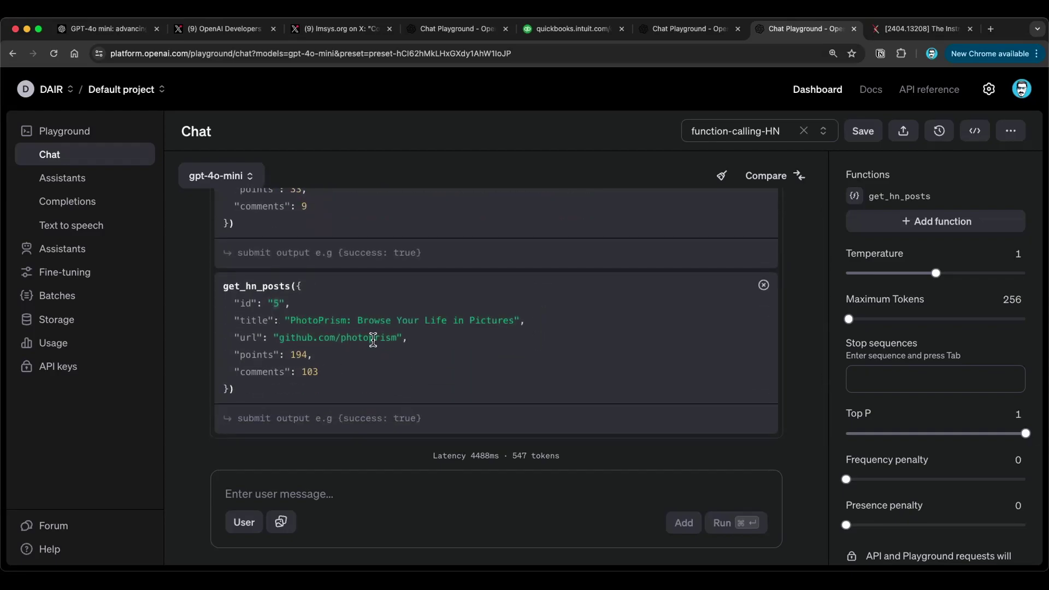
scroll(427, 366, up, 1)
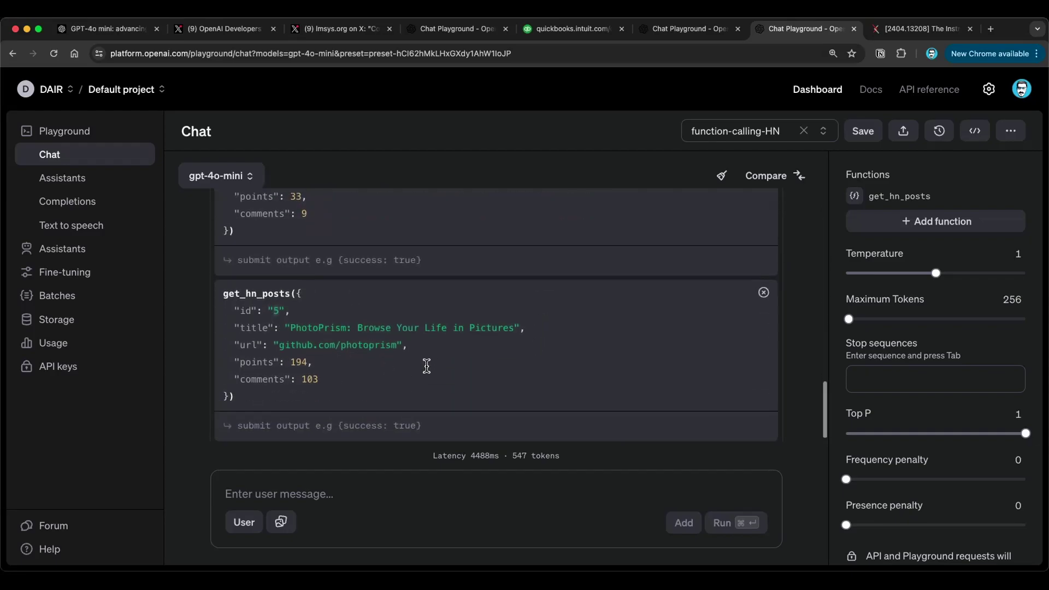
scroll(426, 366, up, 12)
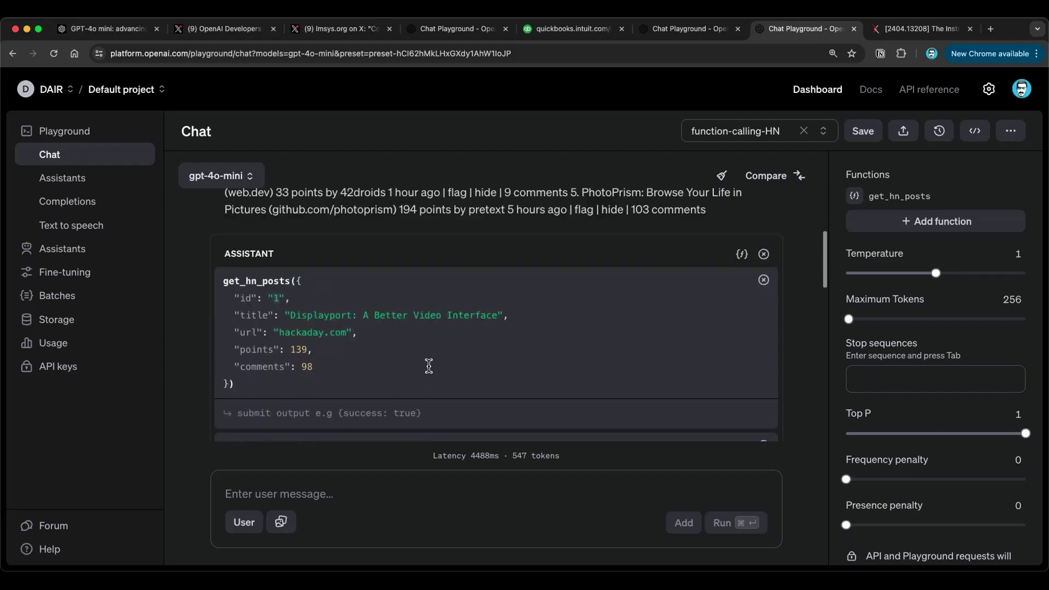
scroll(429, 366, up, 4)
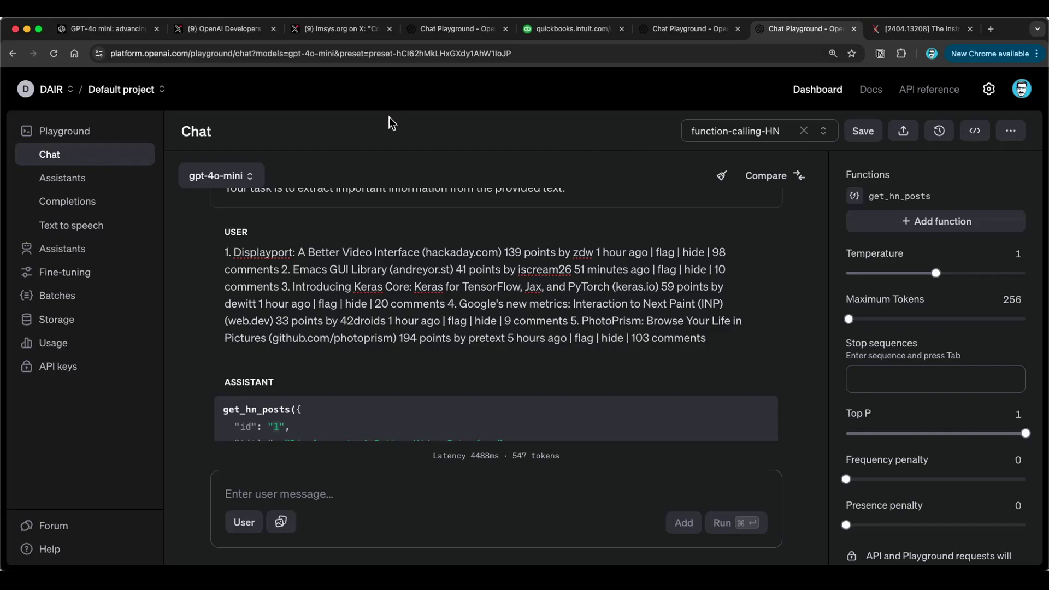
click(97, 31)
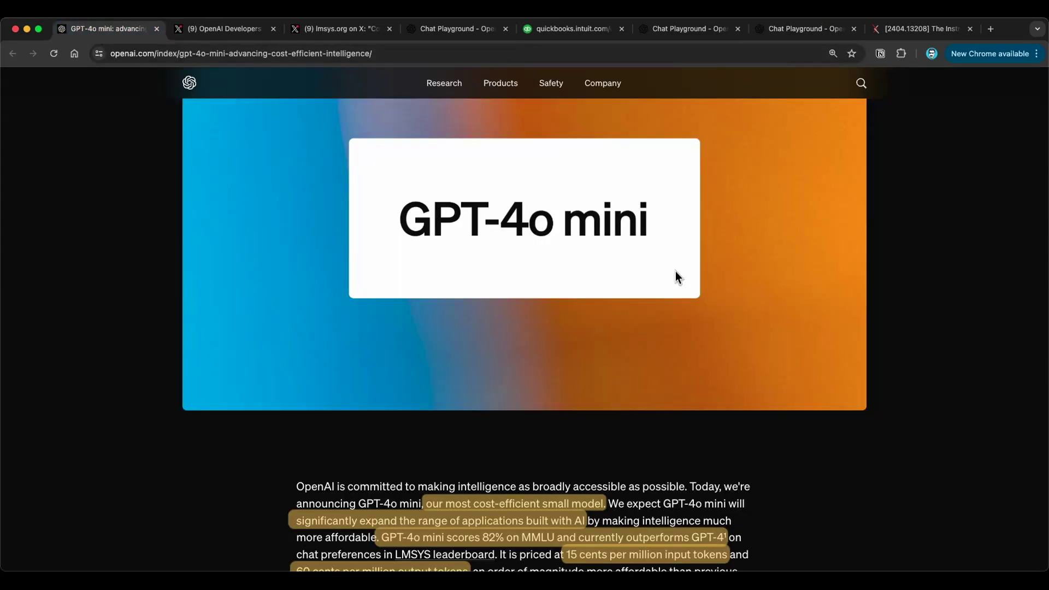
Scroll the GPT-4o mini article down to the Model Evaluation Scores bar chart.
scroll(675, 271, down, 13)
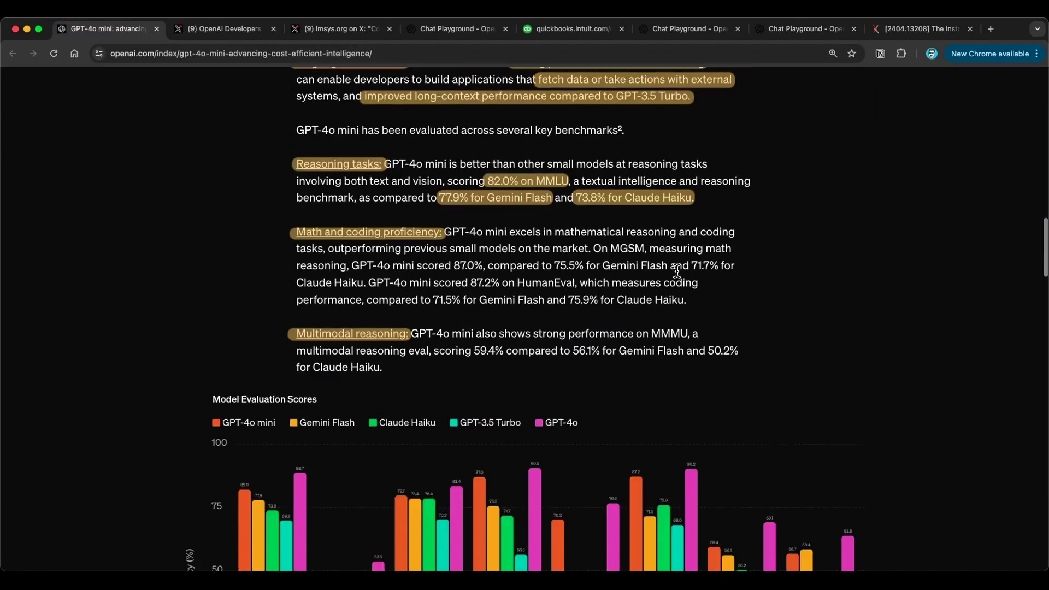
scroll(676, 271, down, 3)
scroll(676, 271, down, 15)
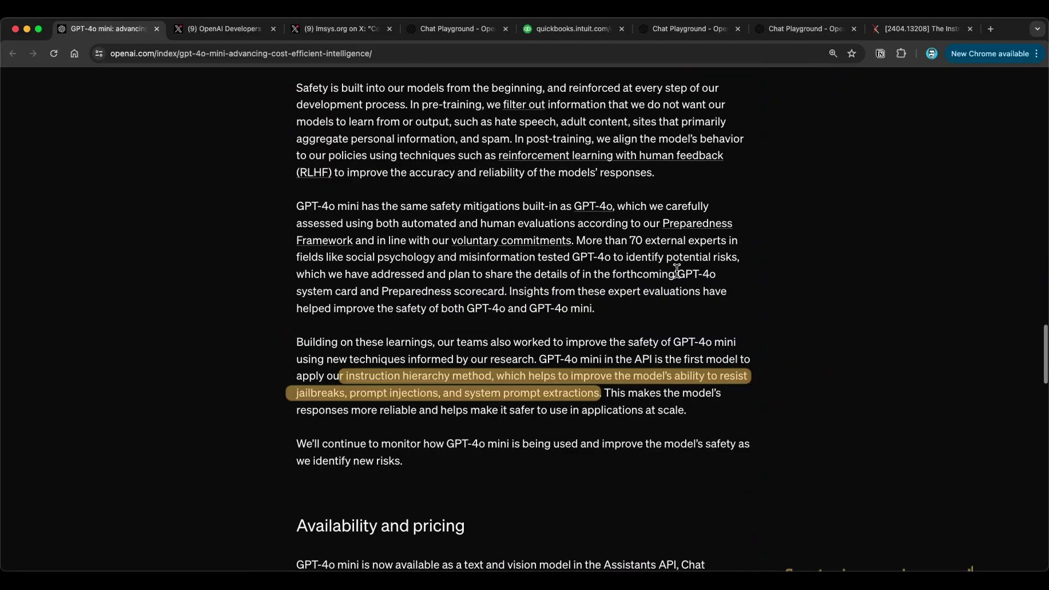
scroll(676, 271, up, 10)
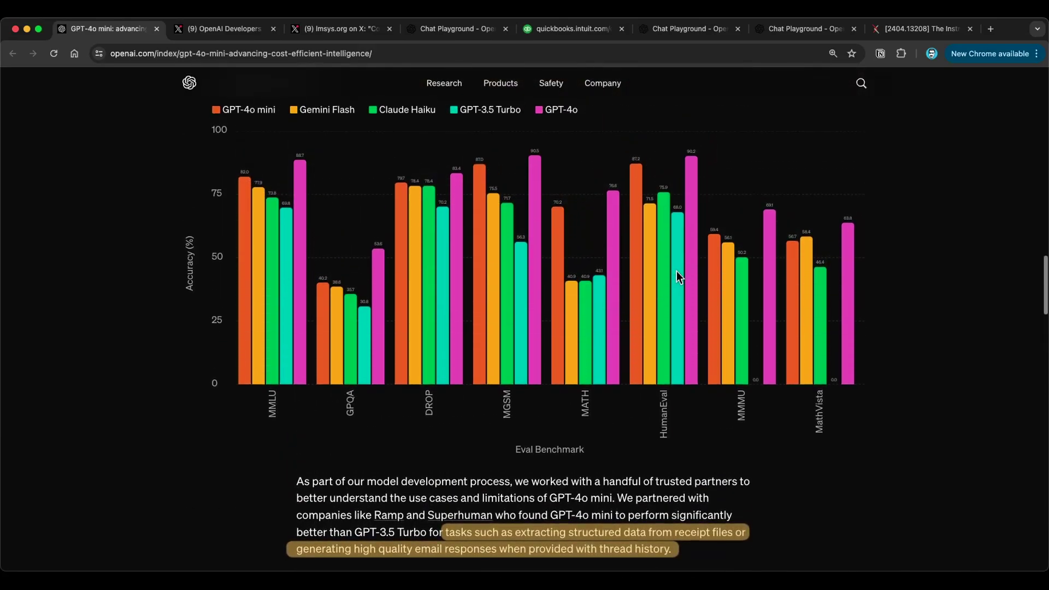